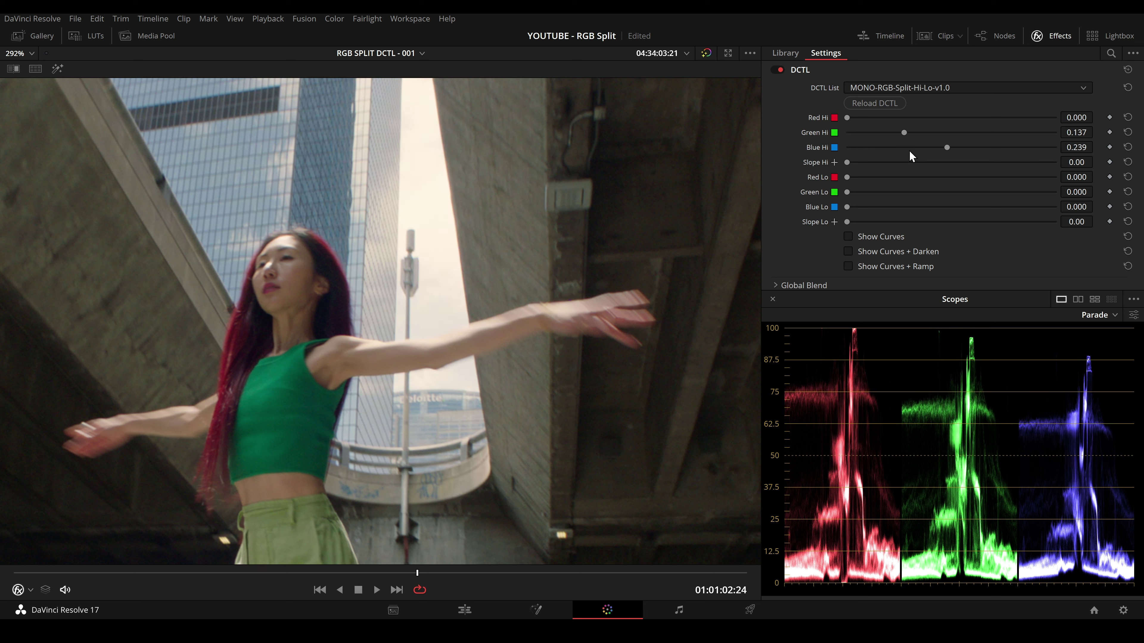
- Set Slope Hi to 2.05 on the dancer clip and scrub through the shot to review the highlight split
left_click_drag(846, 163, 891, 168)
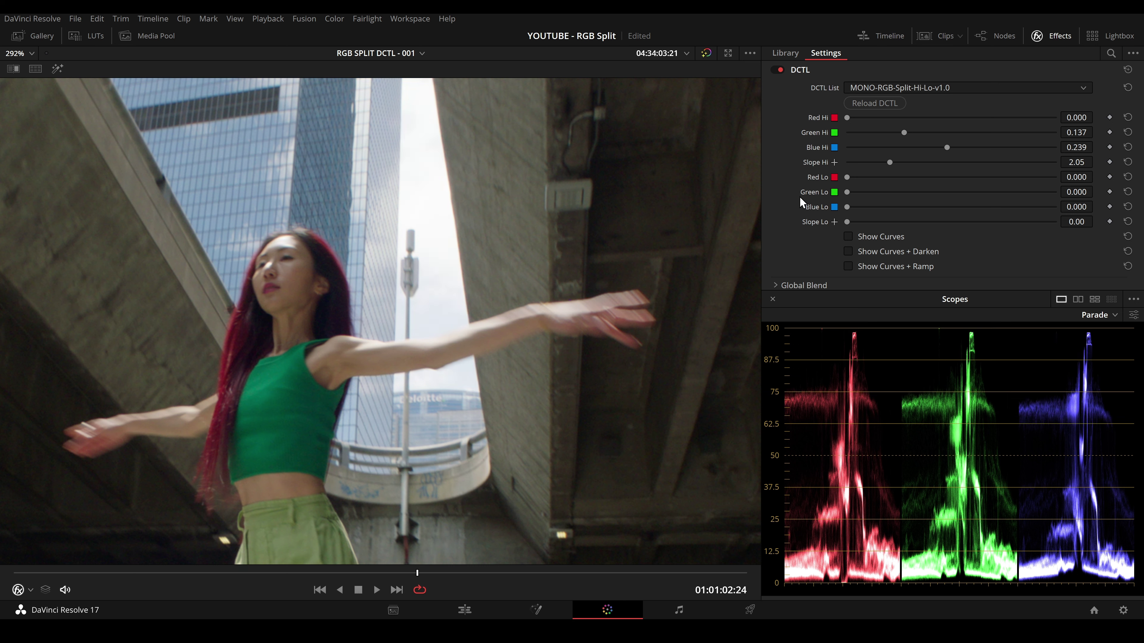
left_click_drag(552, 433, 544, 408)
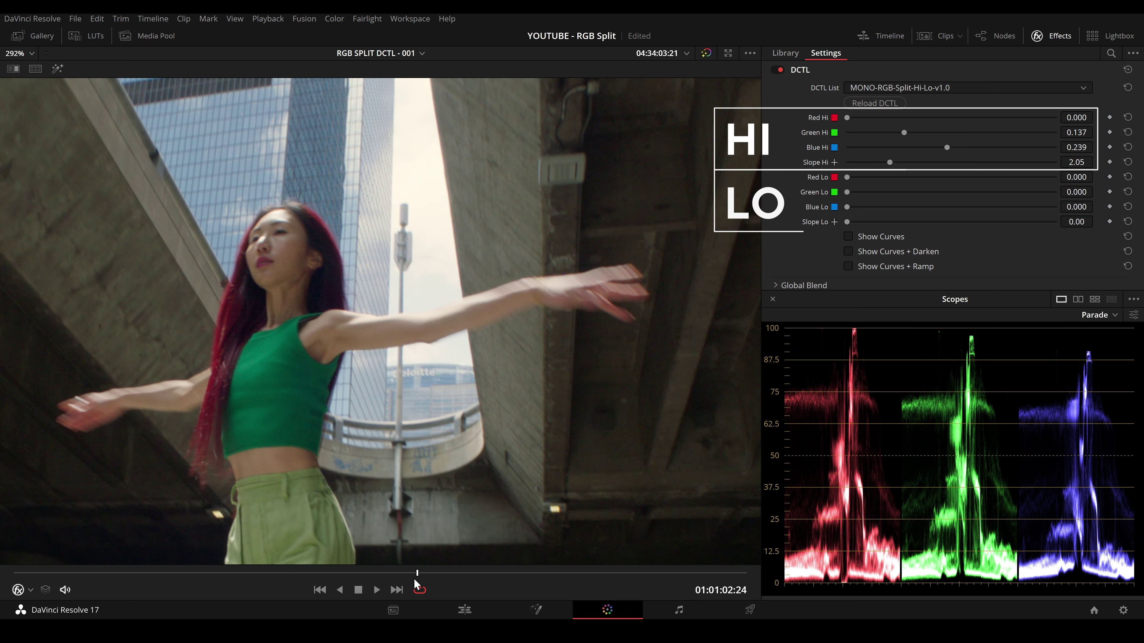
left_click_drag(417, 575, 203, 583)
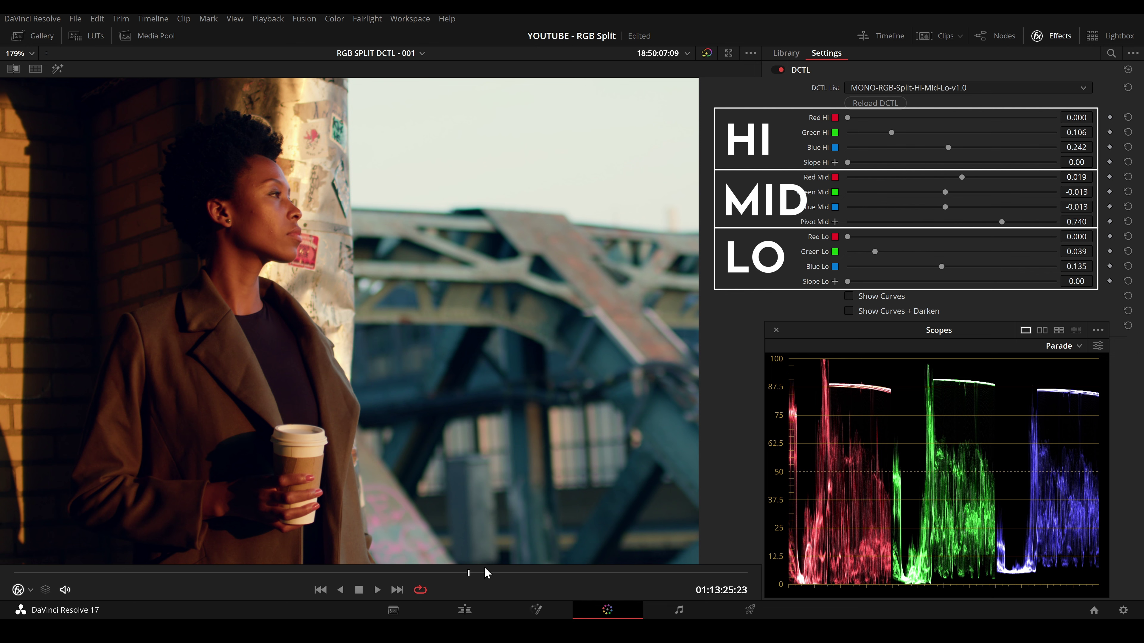
- Play through the coffee-cup portrait clip and compare the Hi-Mid-Lo grade off and on
left_click_drag(468, 572, 286, 572)
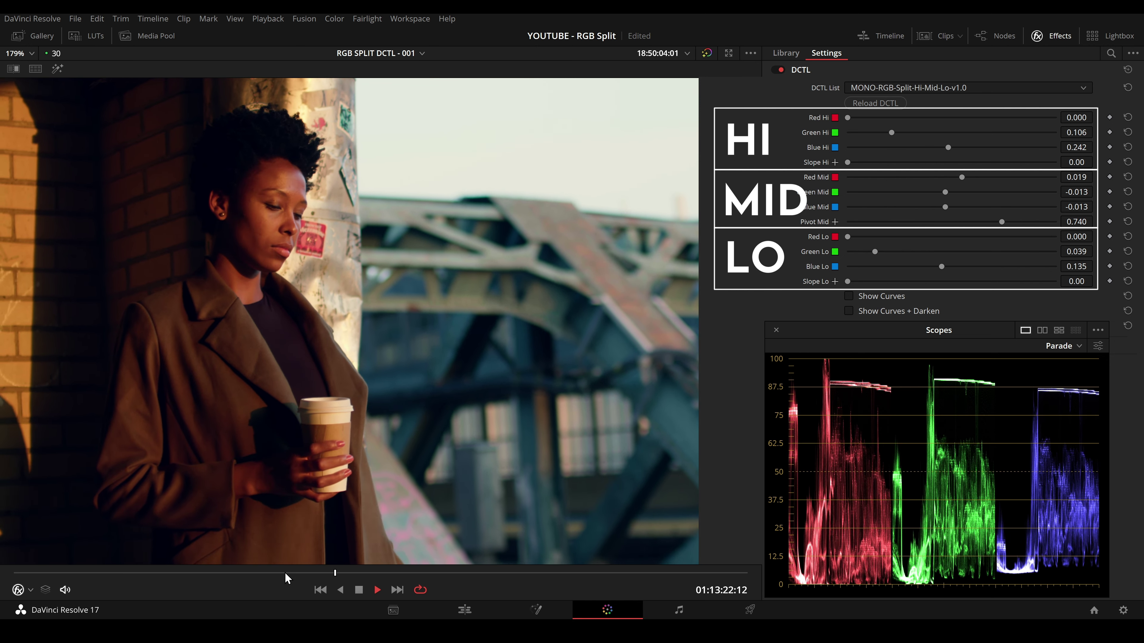
key("space")
key("ctrl+d")
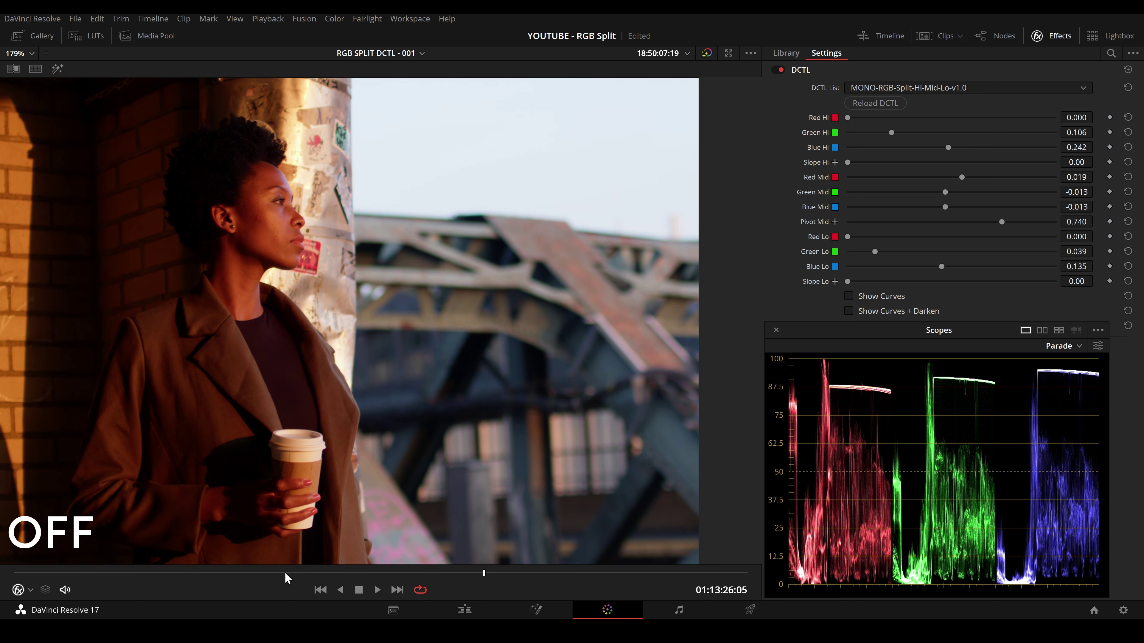
key("ctrl+d")
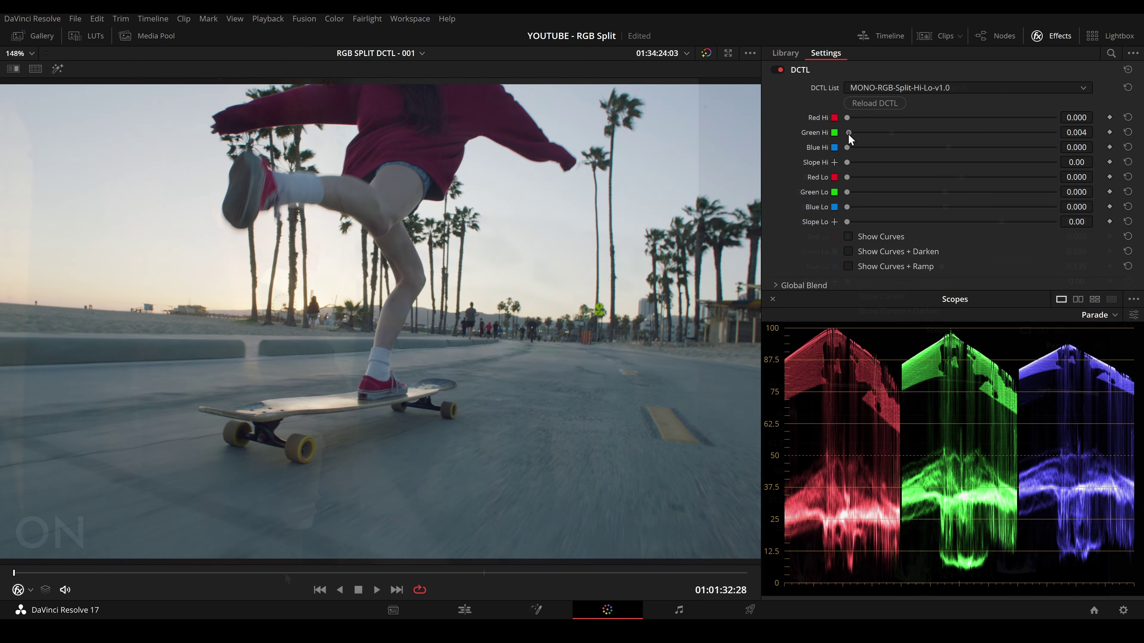
- Set Green Hi to 0.205 and Blue Hi to 0.382 on the skateboarding clip, and compare the playback with the grade off and on
left_click_drag(848, 133, 923, 141)
left_click_drag(851, 150, 1007, 150)
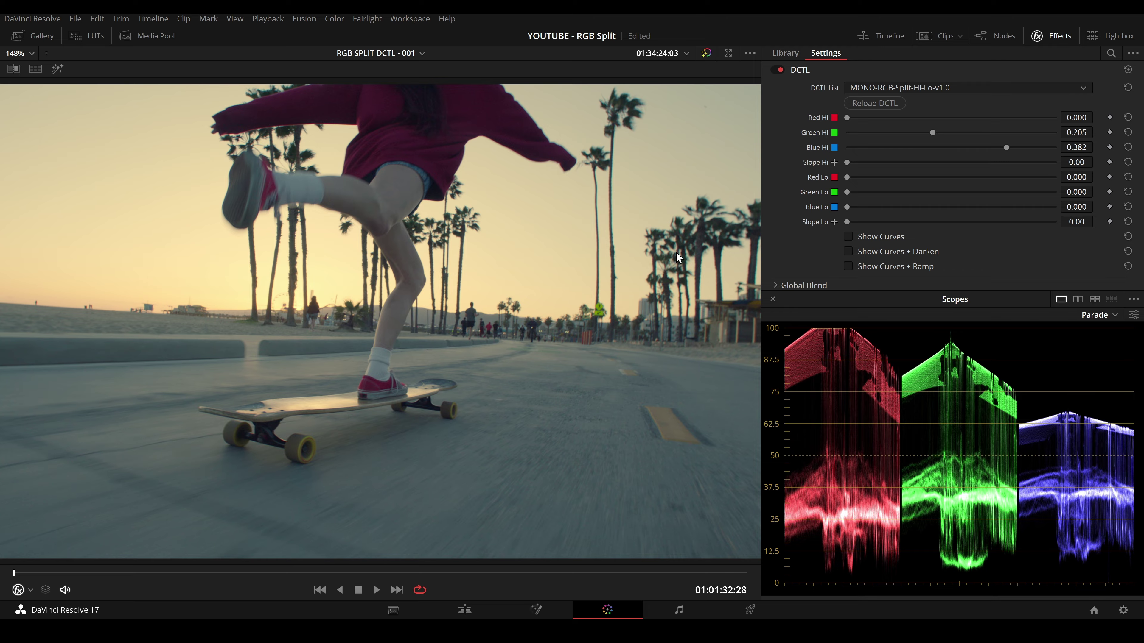
key("space")
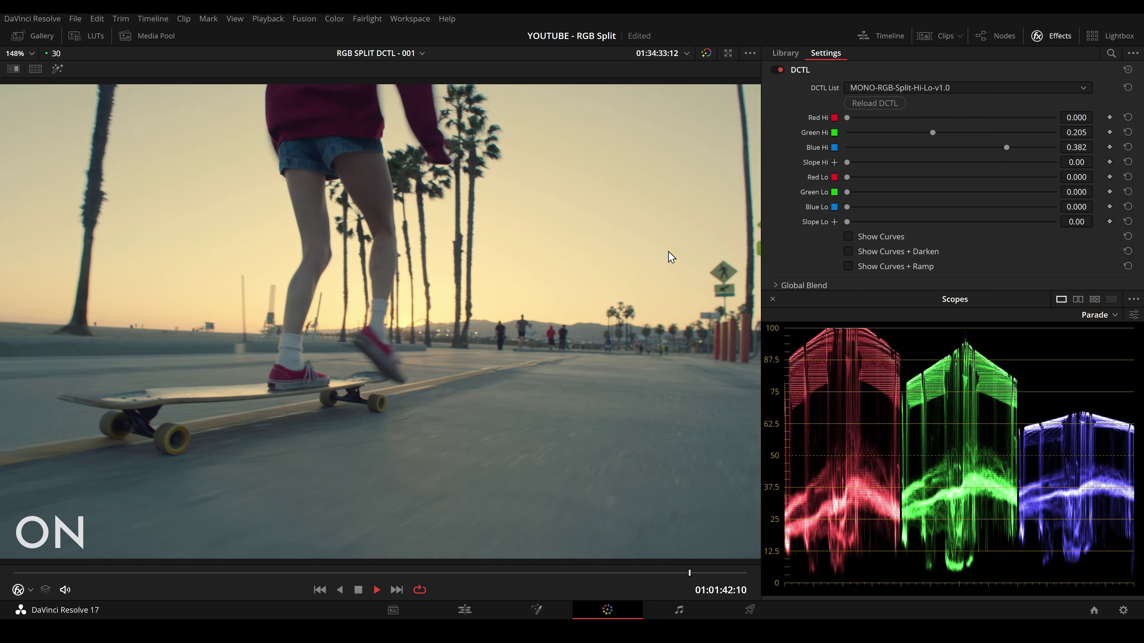
key("space")
key("shift+d")
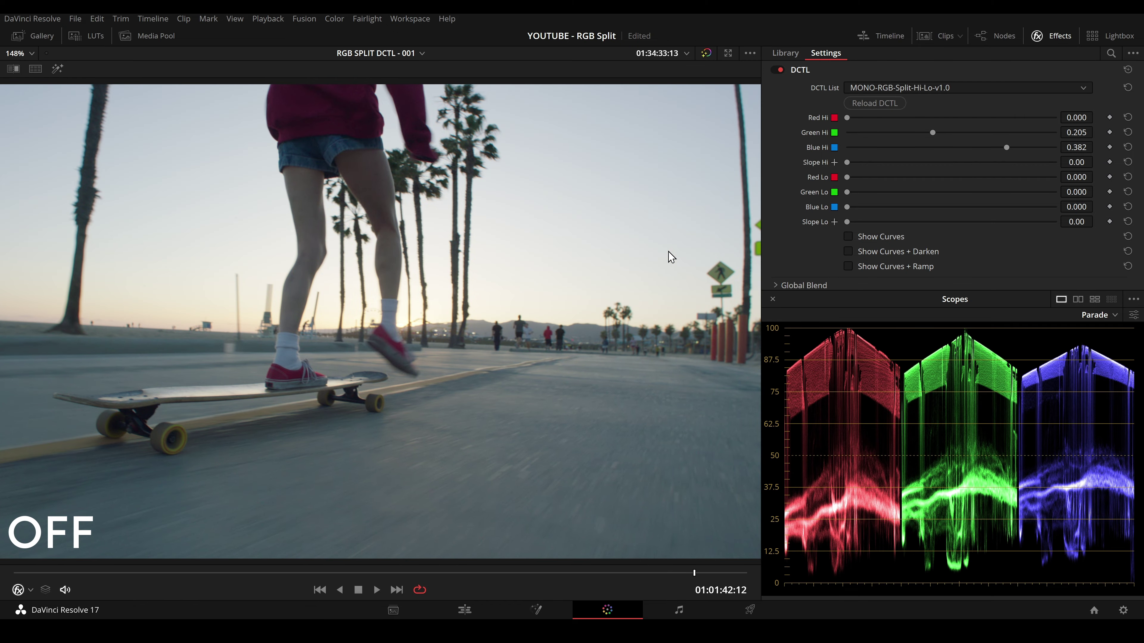
key("shift+d")
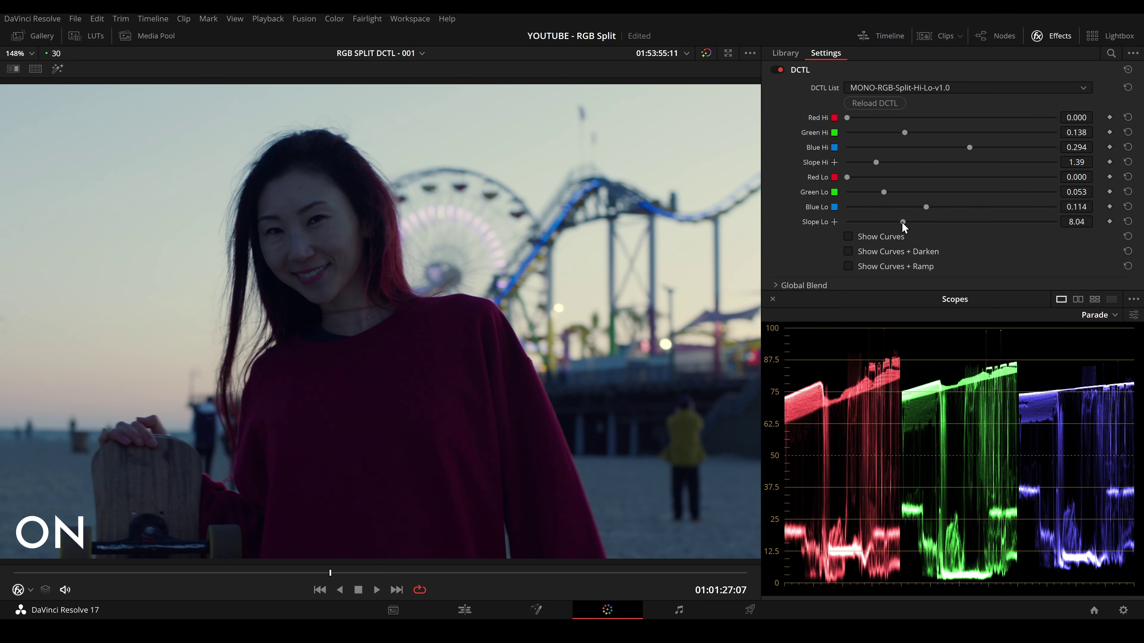
- Compare the Ferris wheel portrait clip with its Hi-Lo grade off and on
key("shift+d")
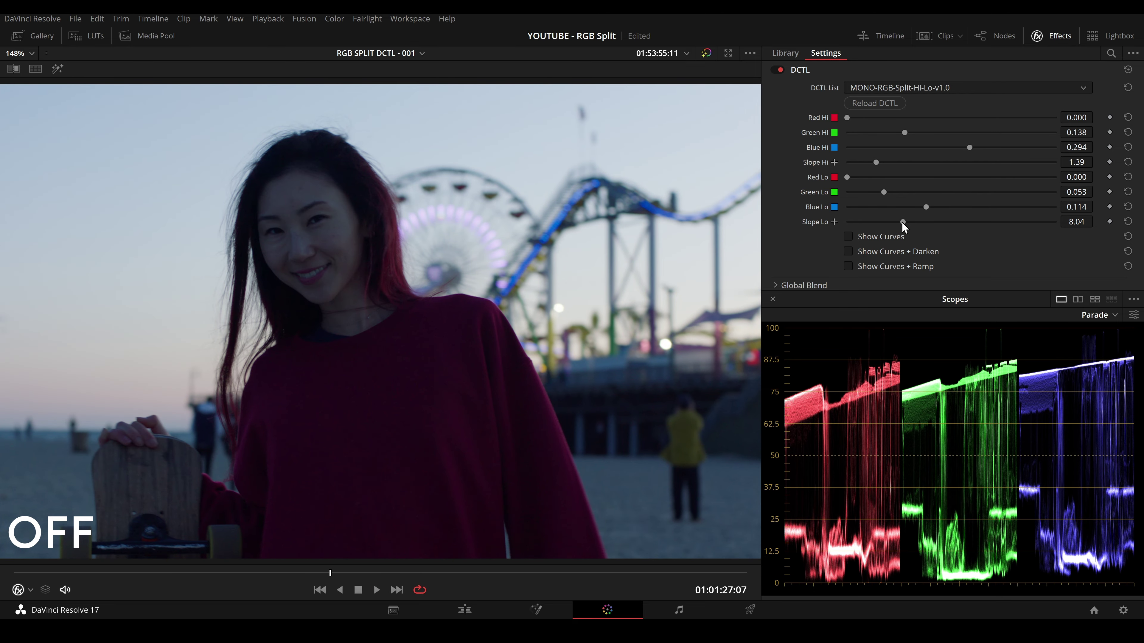
key("shift+d")
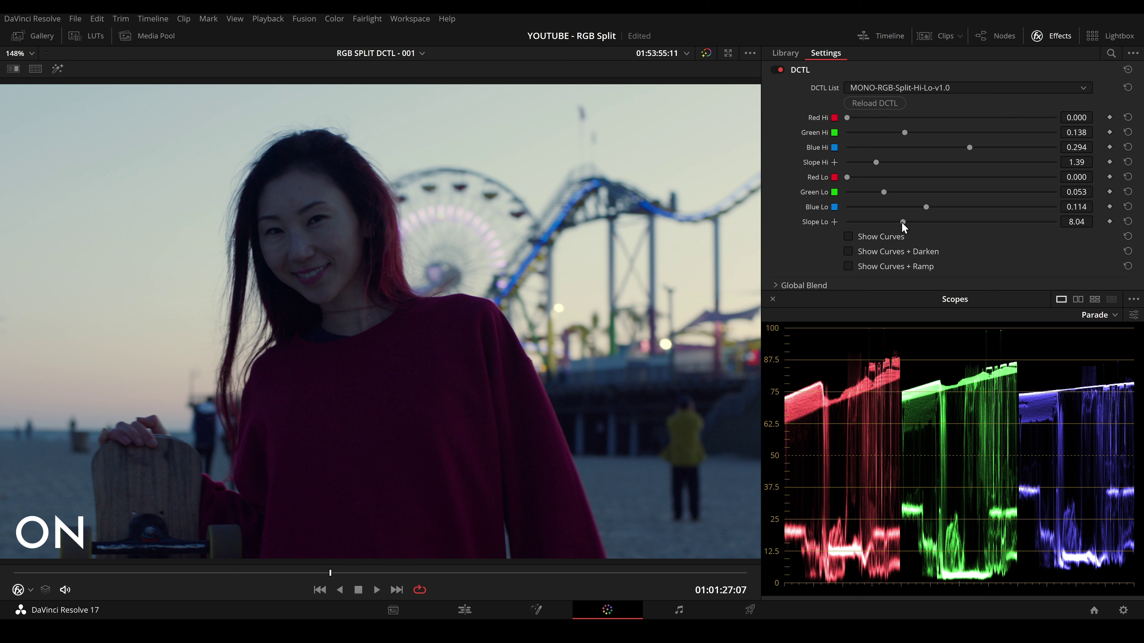
key("shift+d")
key("shift+d")
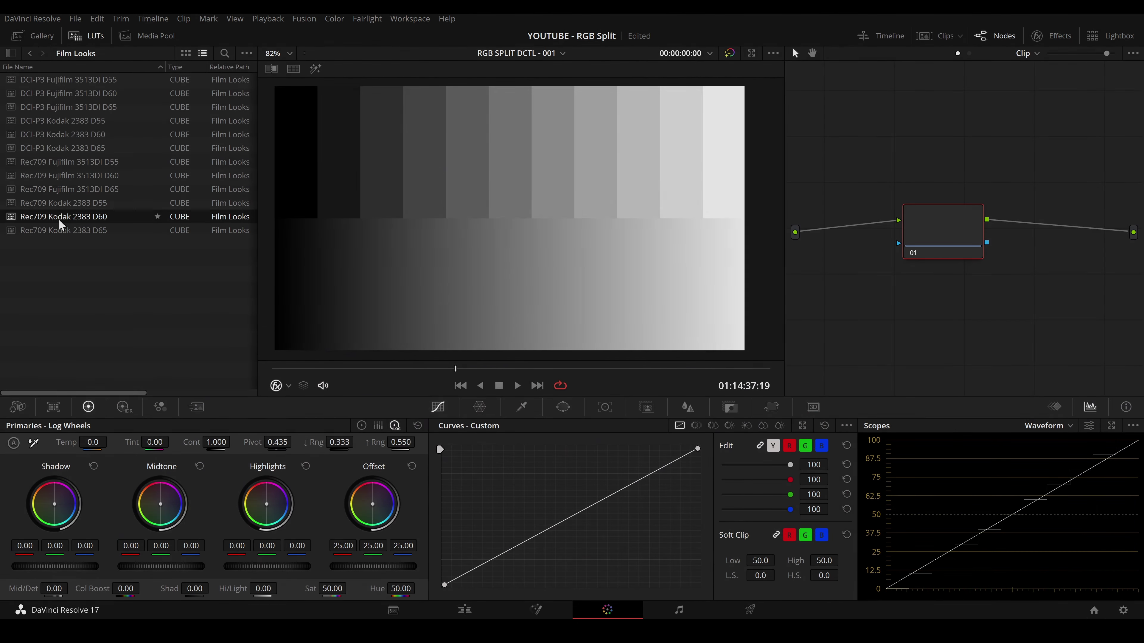
- Apply the Rec709 Kodak 2383 D60 LUT to node 01 and examine its channel curves in an enlarged waveform scope
left_click_drag(61, 224, 933, 243)
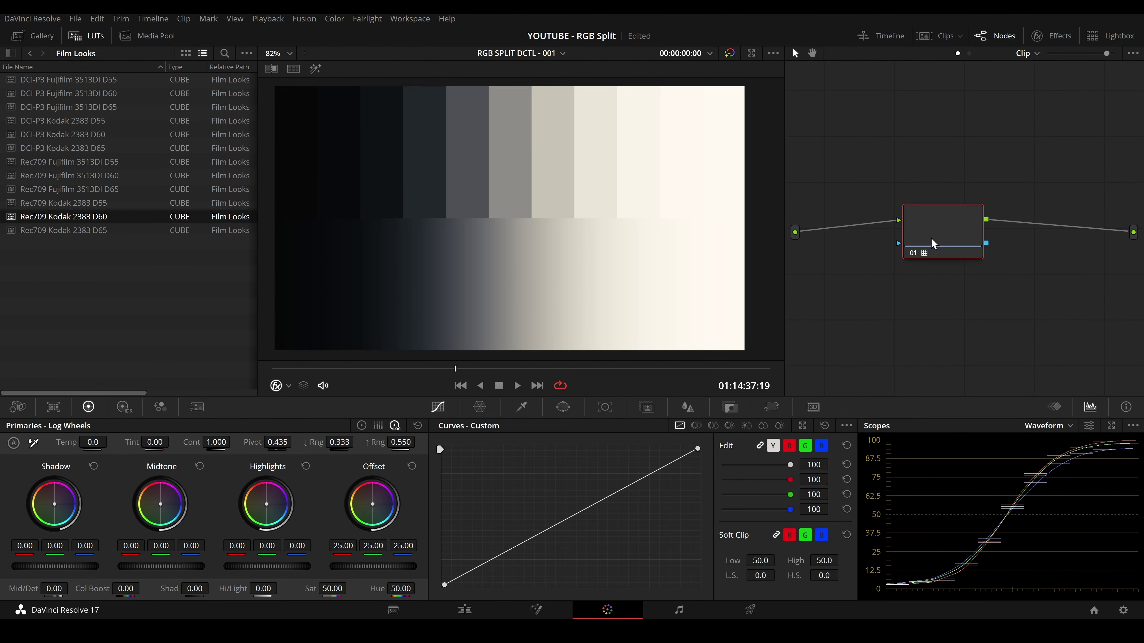
left_click(1110, 426)
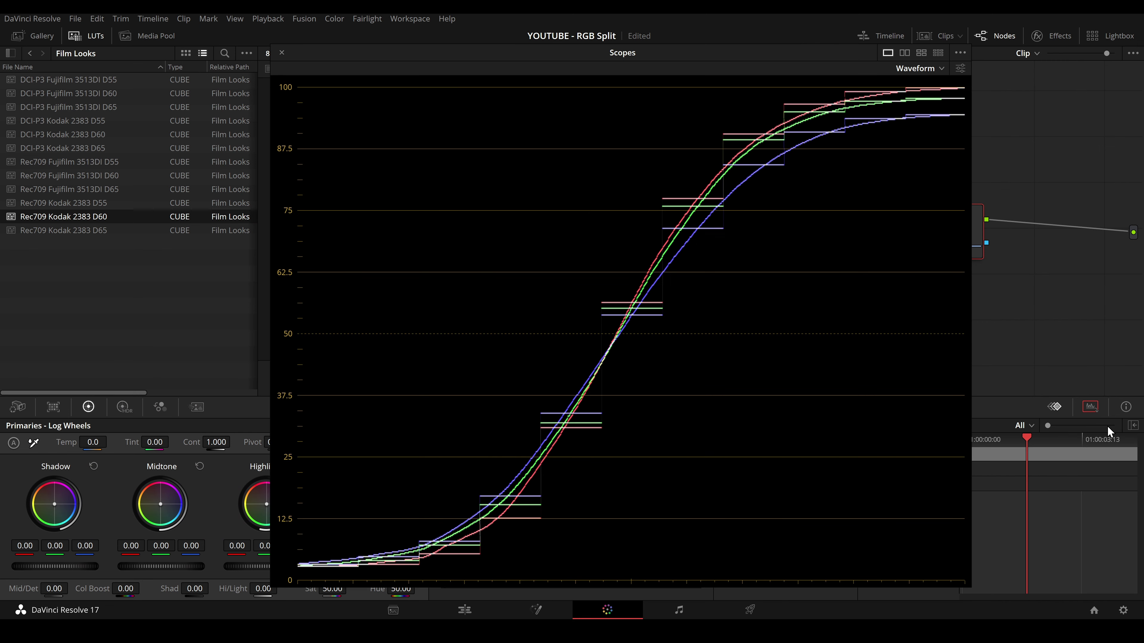
left_click_drag(898, 167, 742, 282)
scroll(775, 301, "up", 5)
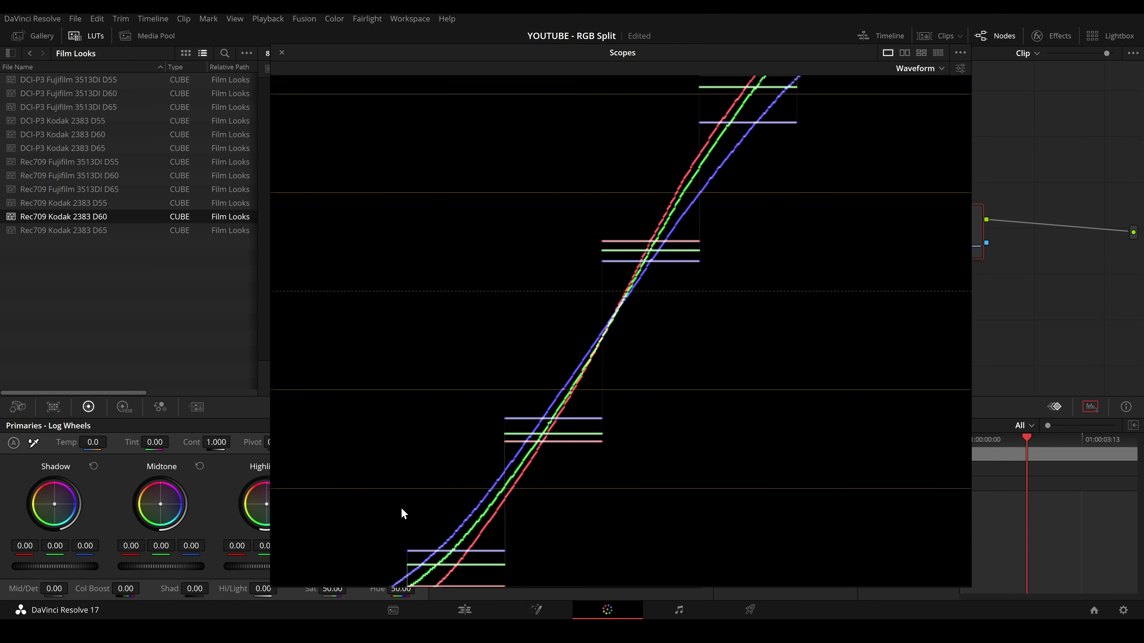
left_click_drag(401, 508, 649, 301)
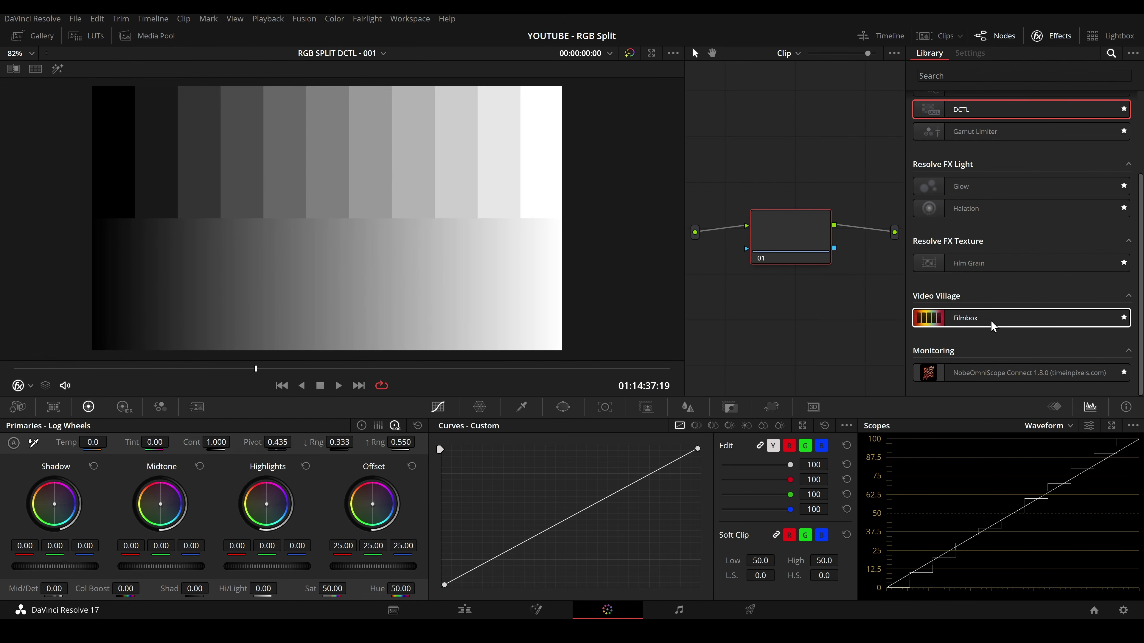
- Apply the Filmbox effect to node 01 and set its mode to Negative Only, with the waveform scope enlarged
left_click_drag(994, 325, 797, 242)
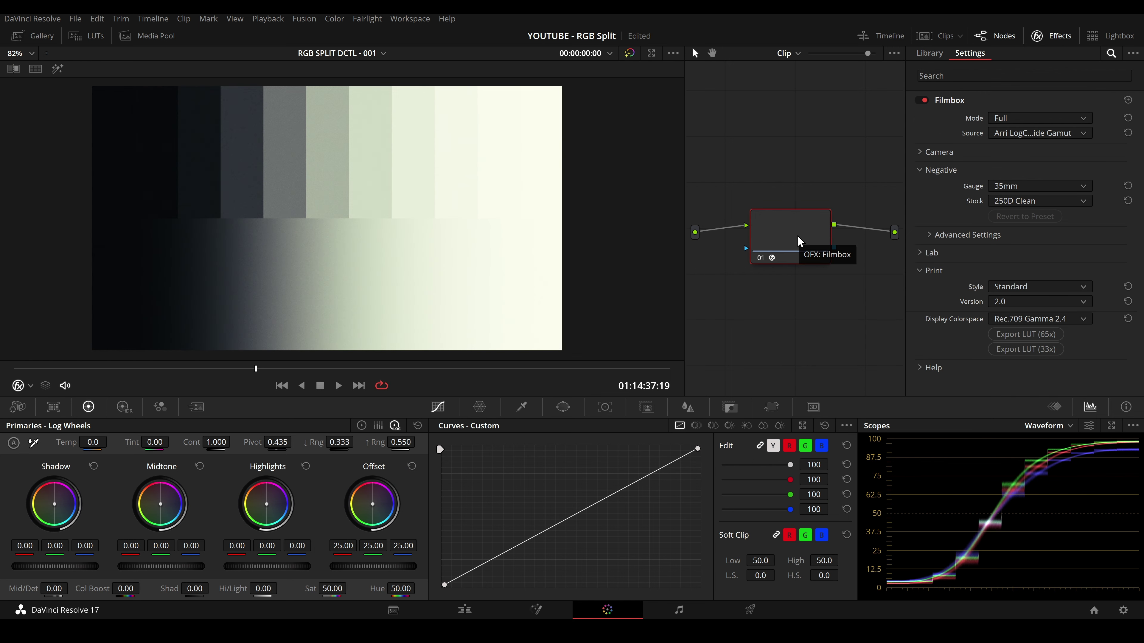
left_click(1111, 426)
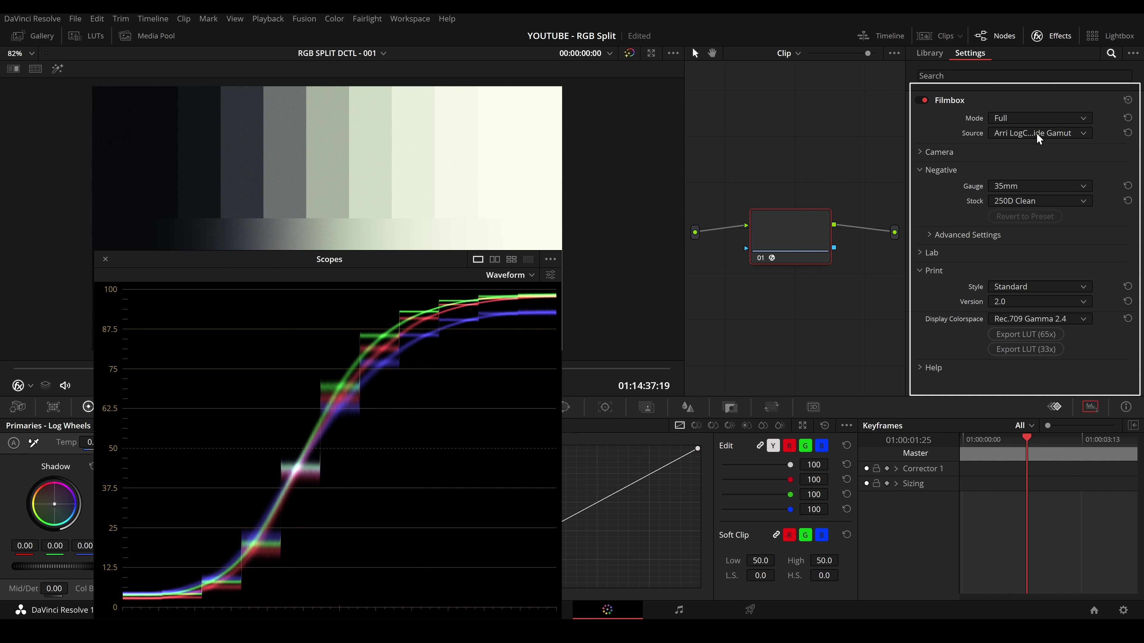
left_click(1032, 120)
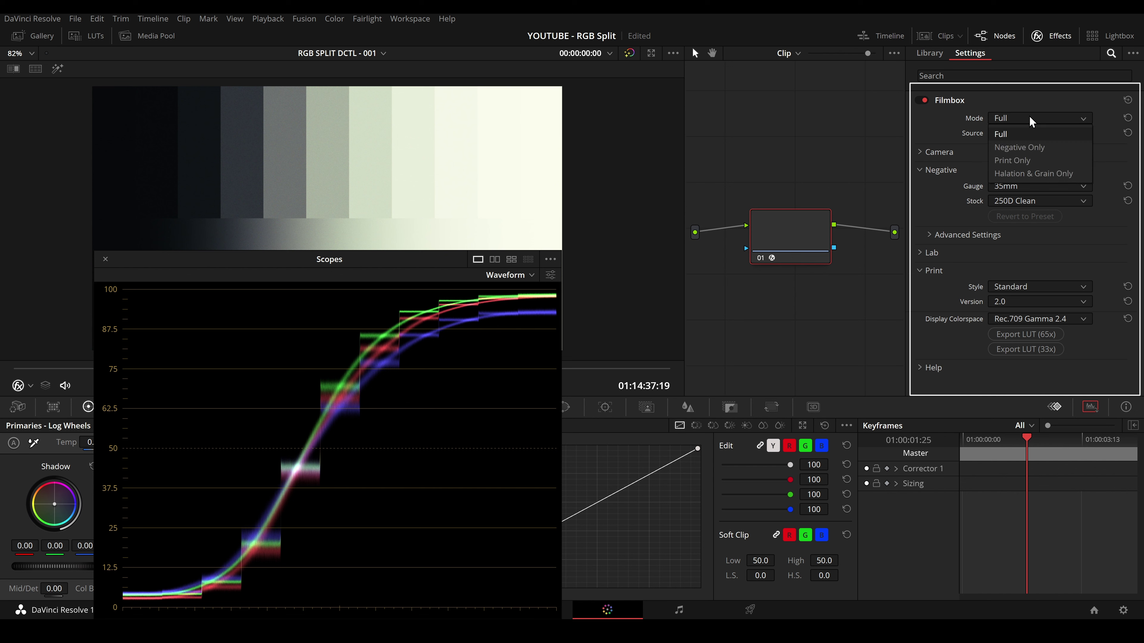
left_click(1036, 151)
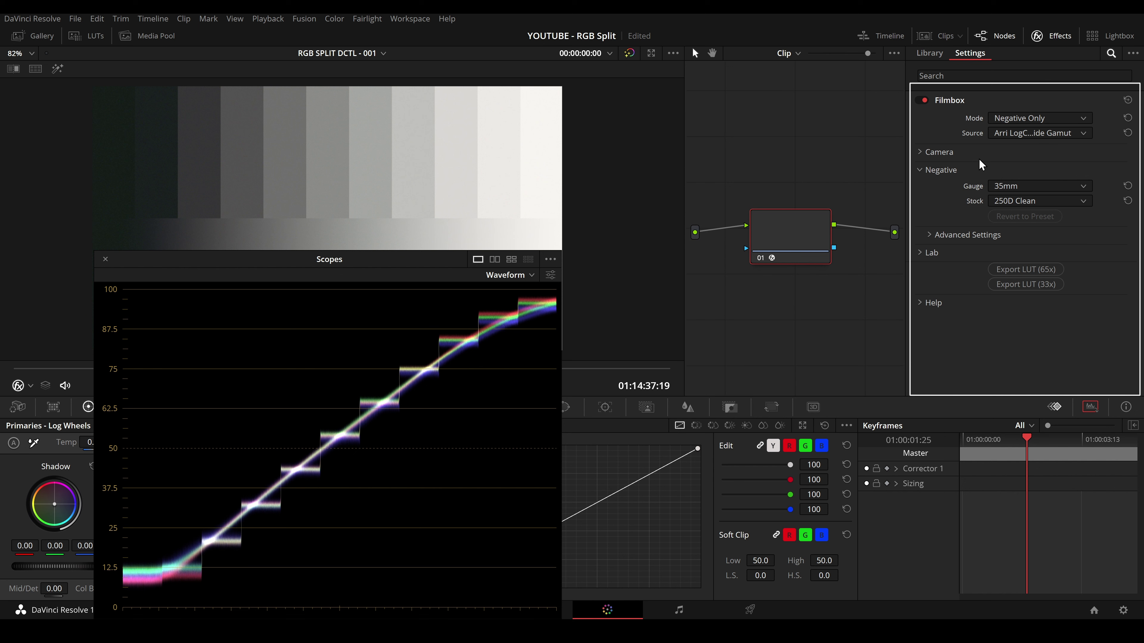
- Disable Grain in the advanced negative settings of Filmbox
left_click(921, 153)
left_click(929, 297)
left_click(939, 351)
scroll(939, 355, "down", 1)
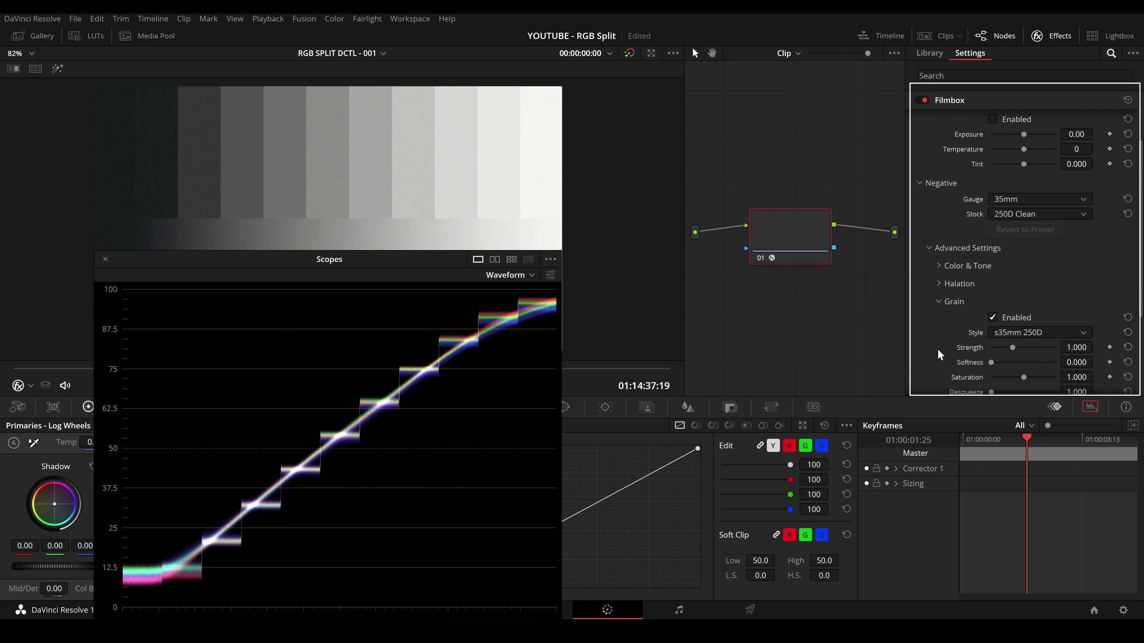
left_click(992, 317)
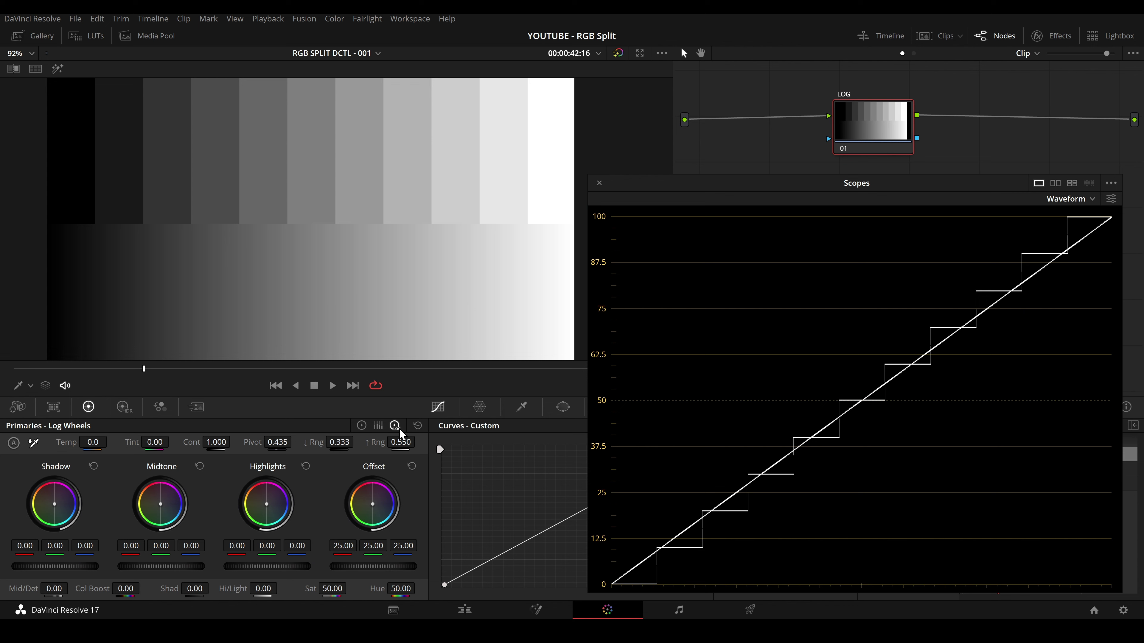
- On the LOG node, set the Highlights wheel's RGB to -0.10, -0.35, -0.58 and the Shadow wheel's to 0.11, 0.27, 0.51
mouse_move(306, 549)
left_mouse_down()
mouse_move(231, 550)
mouse_move(294, 549)
left_mouse_up()
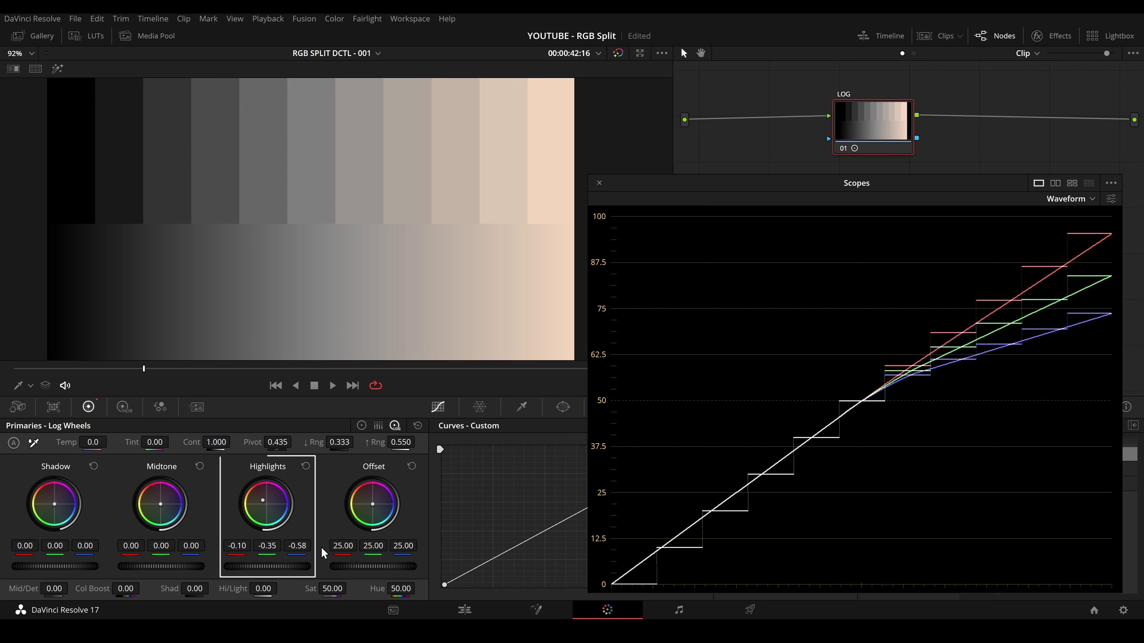
left_click_drag(20, 550, 92, 553)
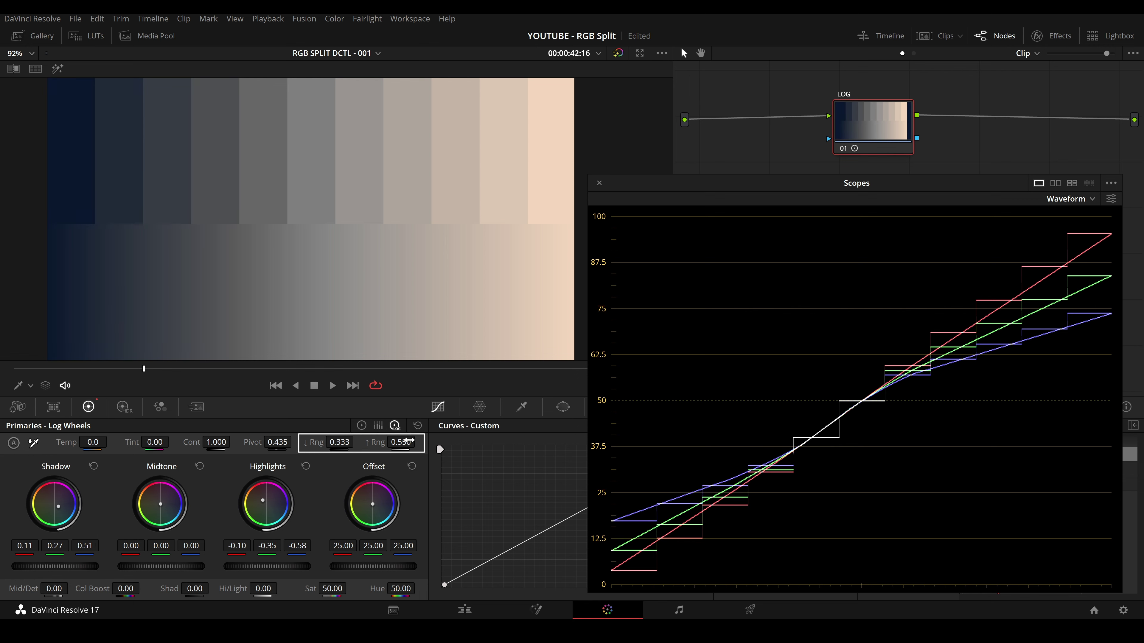
- Set the log wheels' high range to 0.592 and the blue Highlights value to -0.95, and readjust the high range
mouse_move(401, 442)
left_mouse_down()
mouse_move(418, 442)
mouse_move(395, 442)
left_mouse_up()
left_click_drag(308, 545, 289, 545)
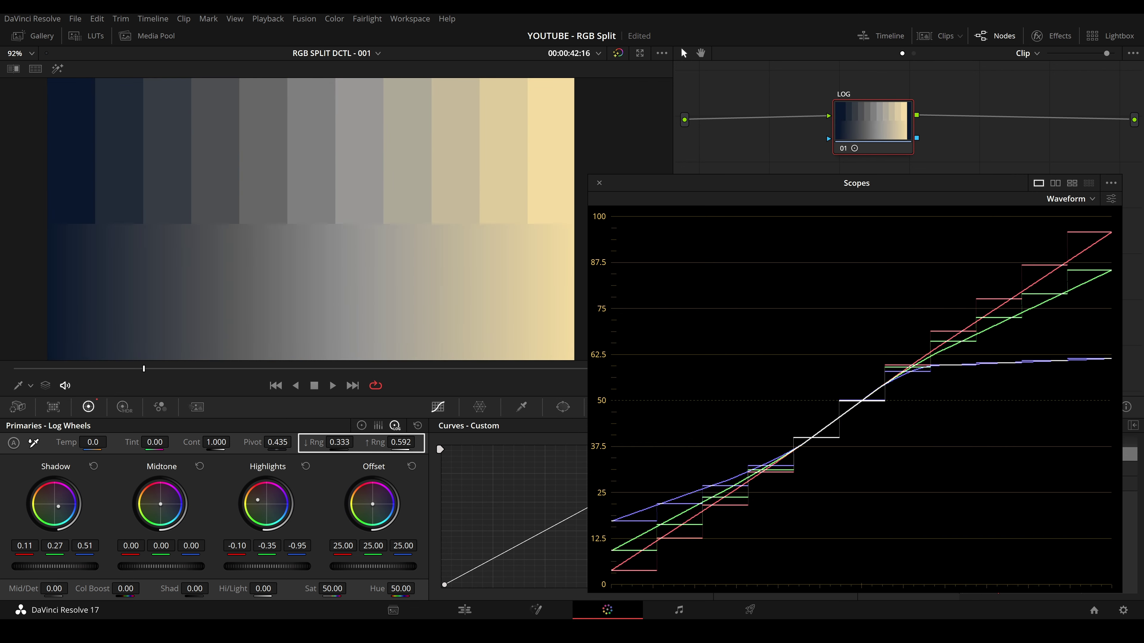
mouse_move(401, 442)
left_mouse_down()
mouse_move(418, 442)
mouse_move(398, 442)
mouse_move(408, 442)
left_mouse_up()
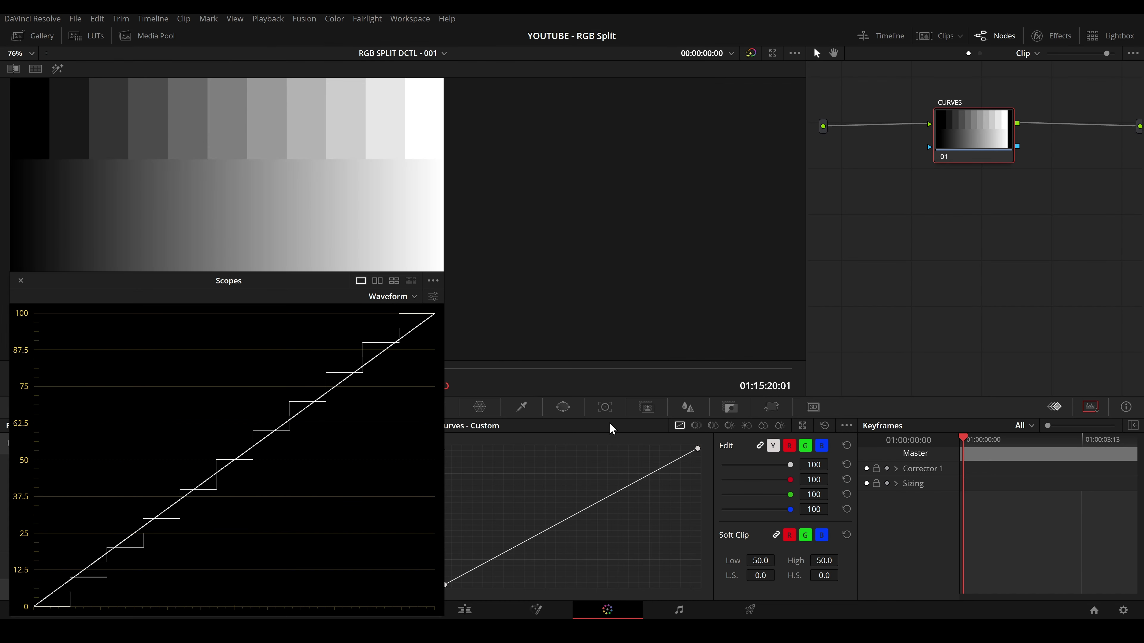
- In an enlarged custom curve, lower the red channel's white point and raise a control point about three quarters along back to the diagonal
left_click(802, 427)
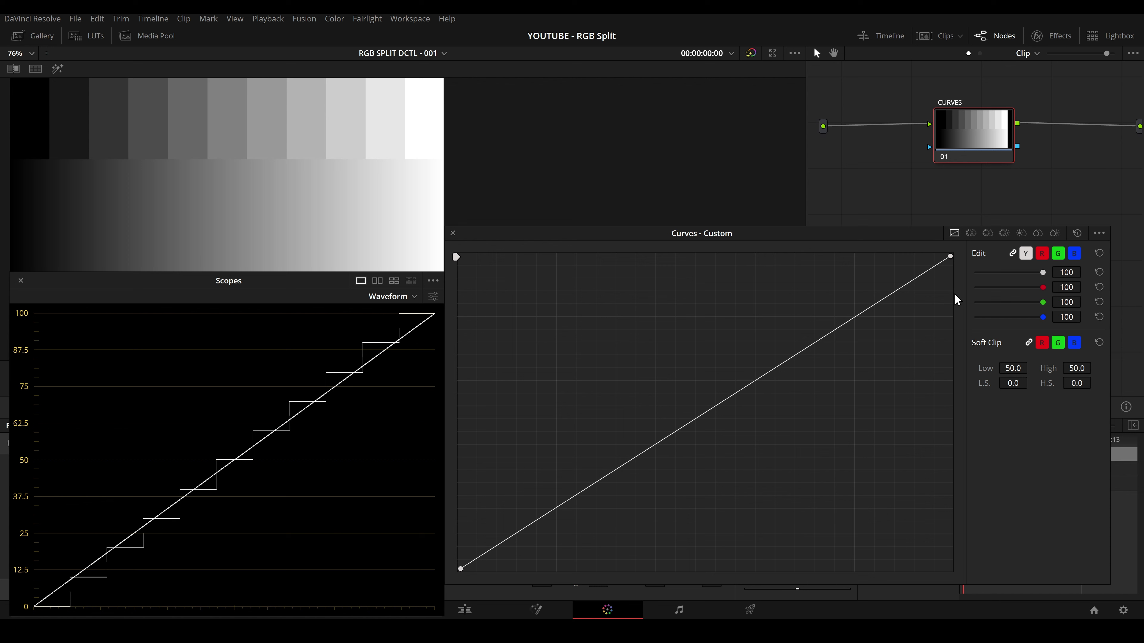
left_click(1042, 255)
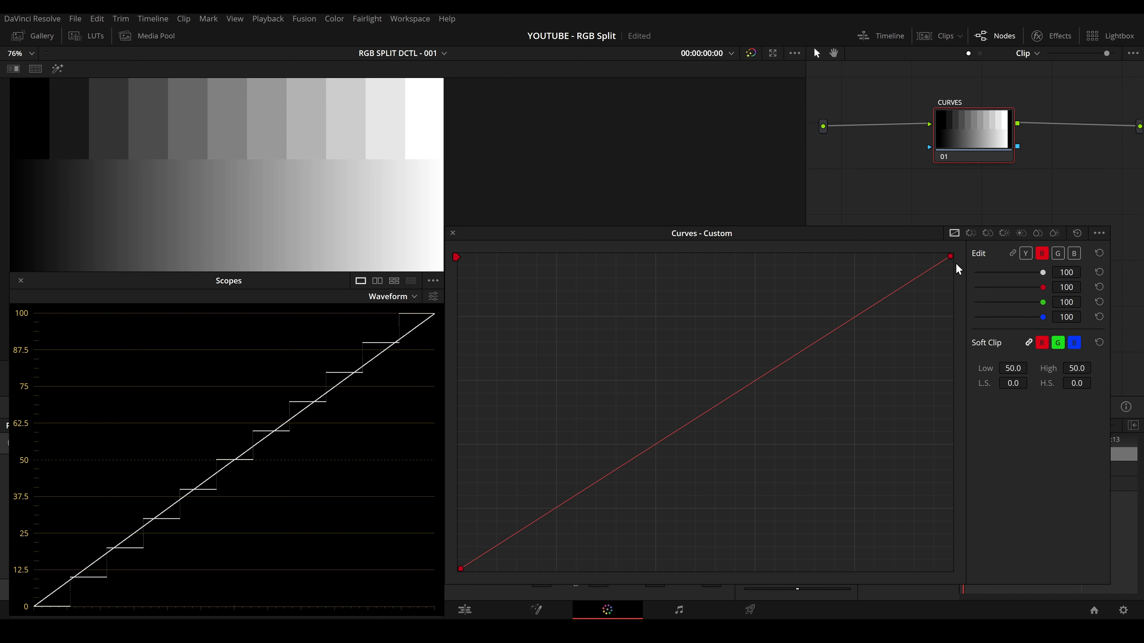
left_click_drag(950, 257, 934, 331)
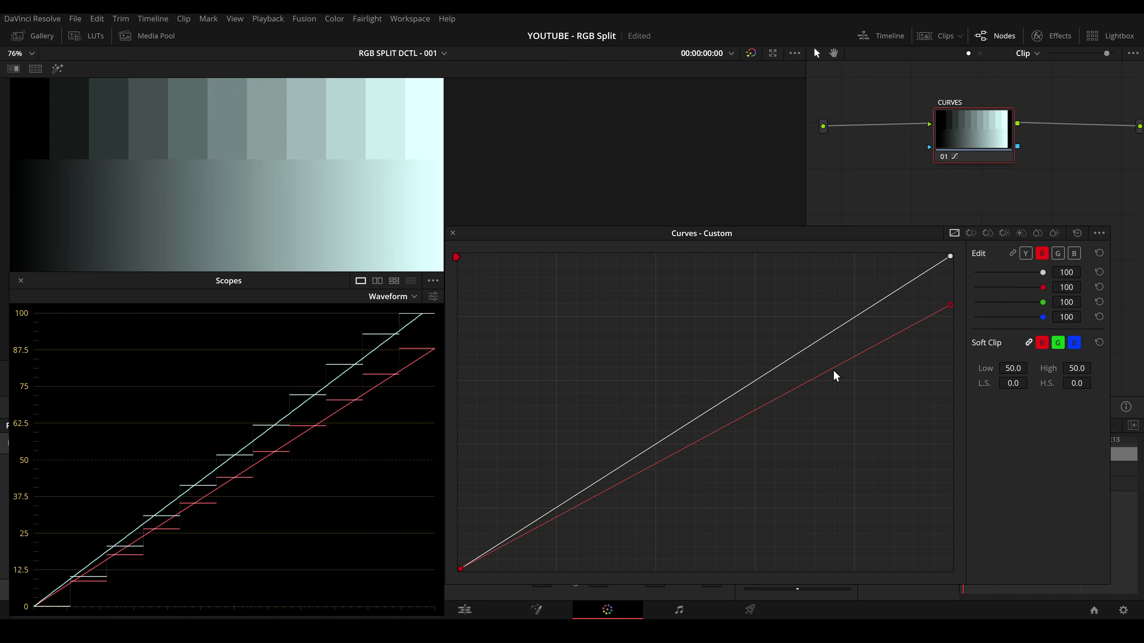
left_click_drag(833, 371, 834, 333)
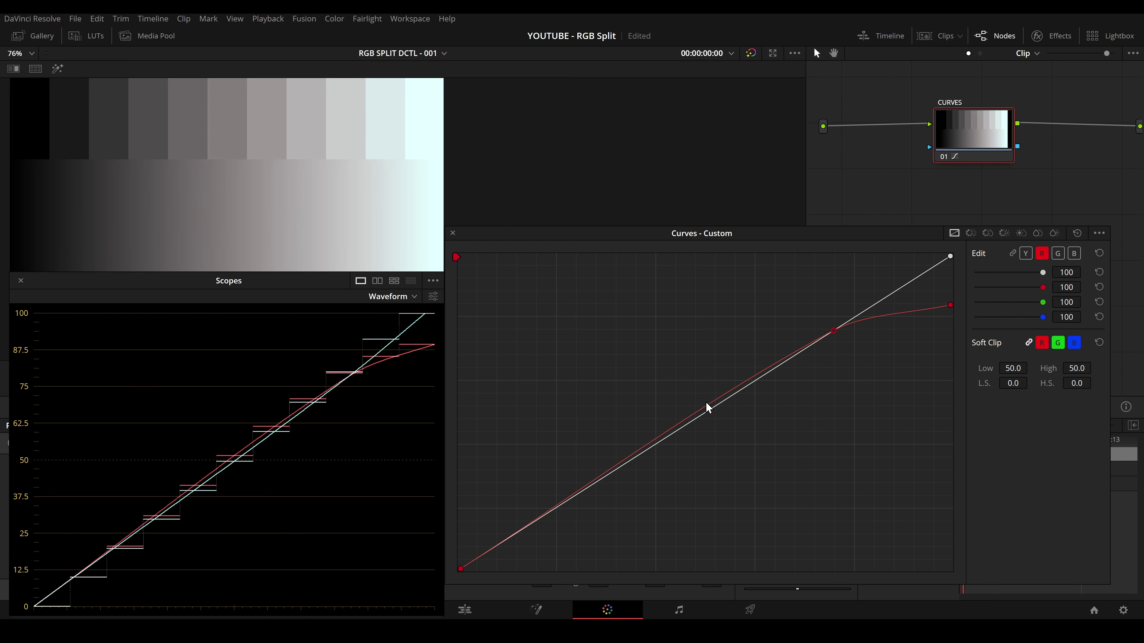
- Add a second red control point on the diagonal below the first and shift the upper one towards the white point to smooth the roll-off
left_click(725, 396)
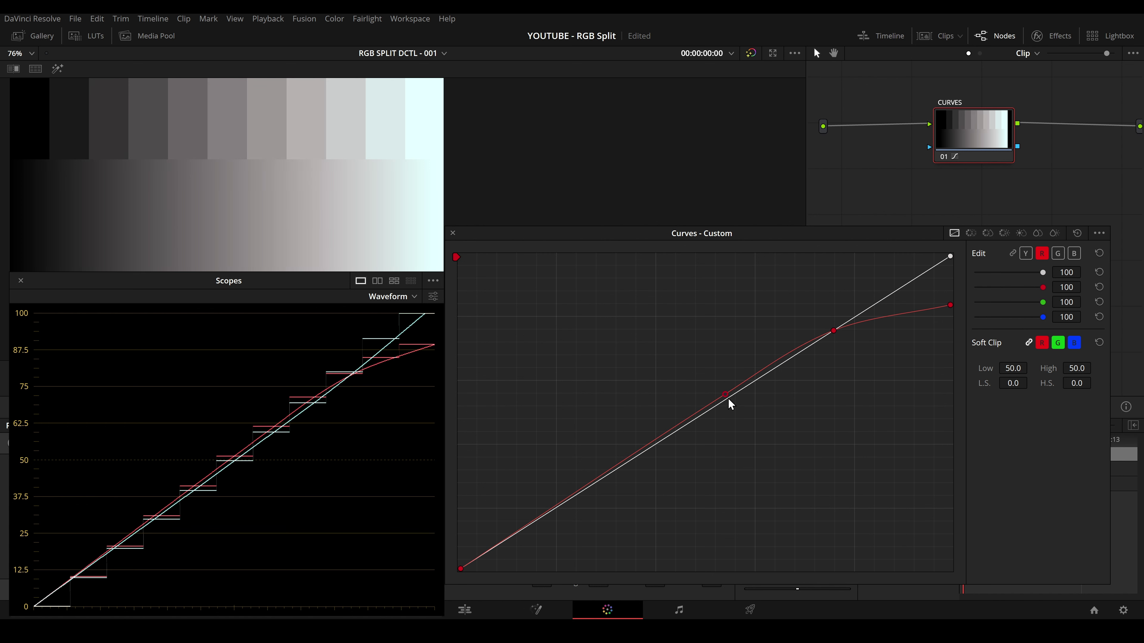
mouse_move(726, 395)
left_mouse_down()
mouse_move(543, 514)
mouse_move(845, 322)
mouse_move(786, 367)
mouse_move(819, 350)
mouse_move(824, 326)
left_mouse_up()
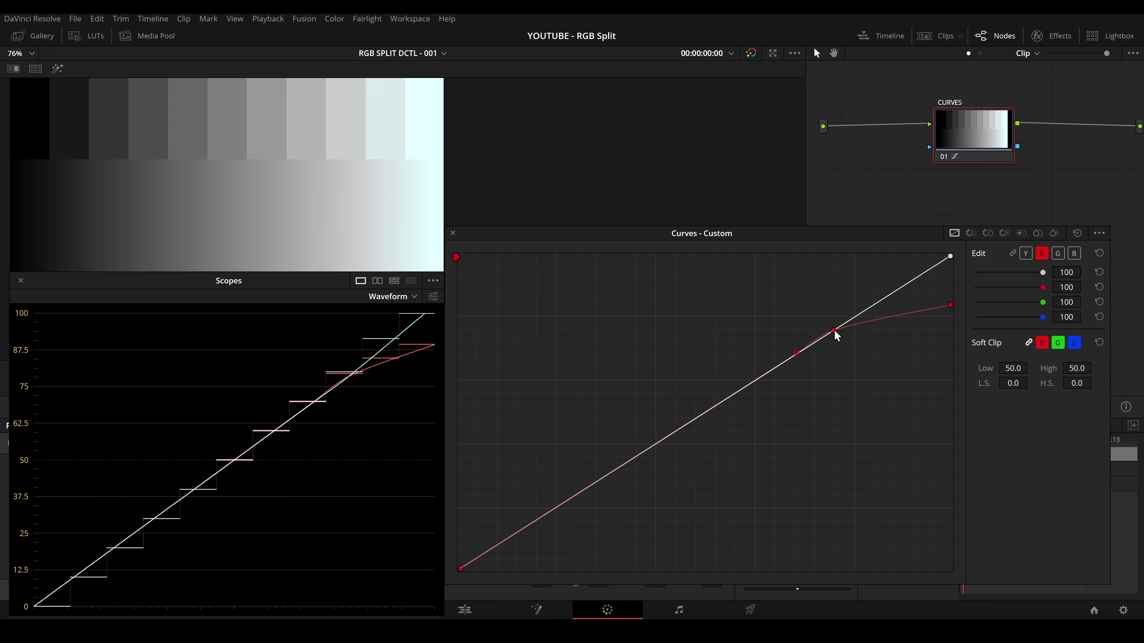
left_click_drag(834, 331, 882, 323)
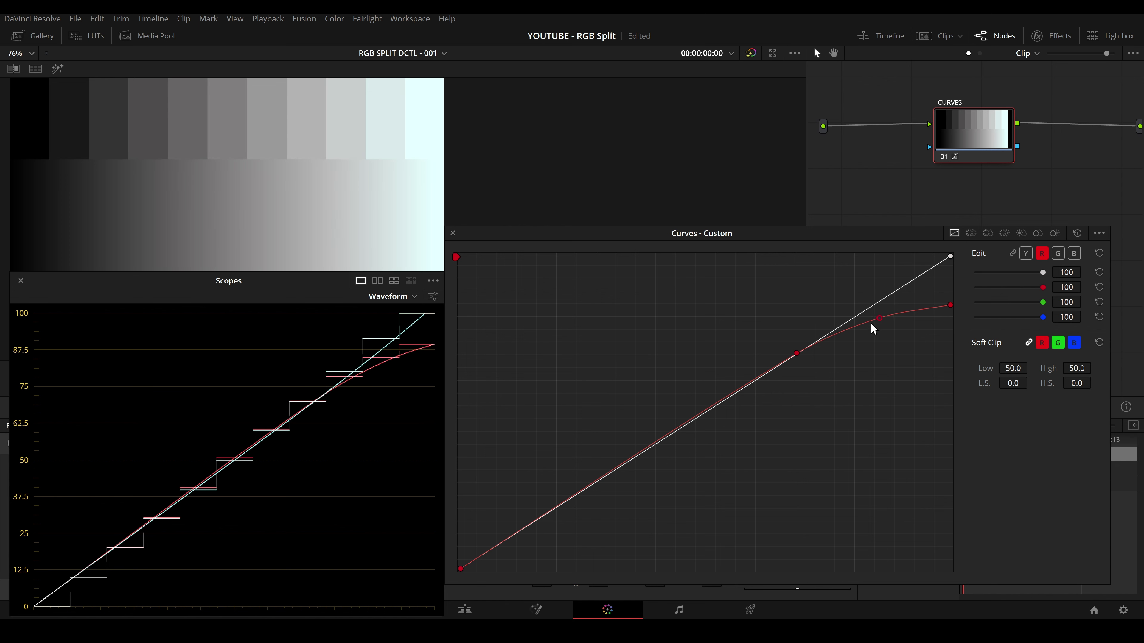
left_click_drag(879, 319, 869, 325)
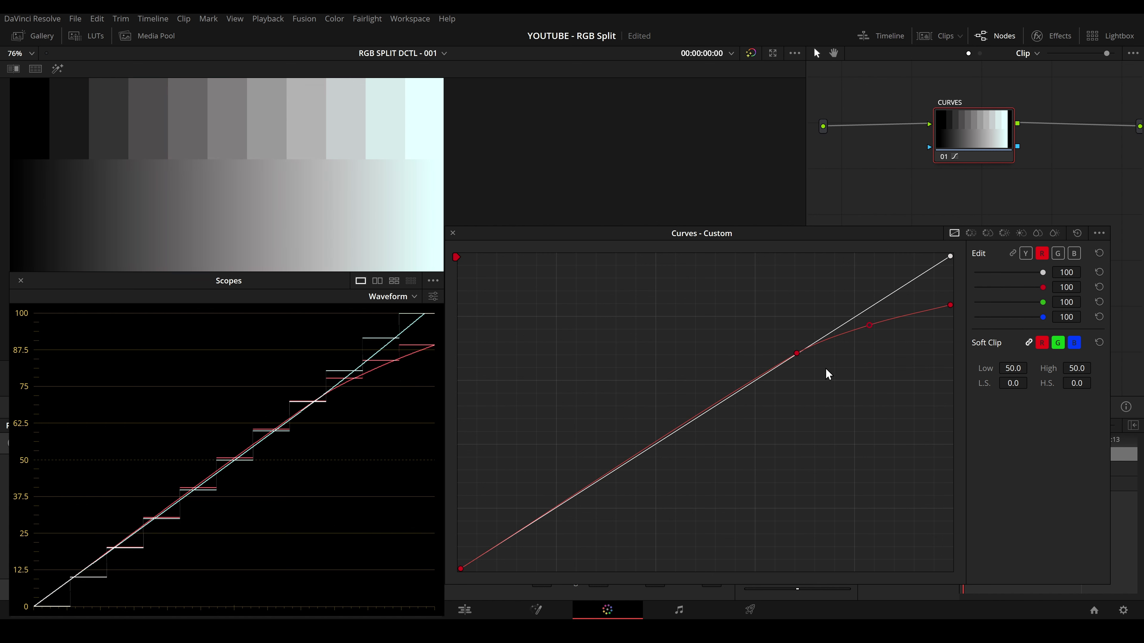
- Remove the lower red control point, reposition the remaining one about three quarters along just below the diagonal, and try different red end-point levels
right_click(796, 354)
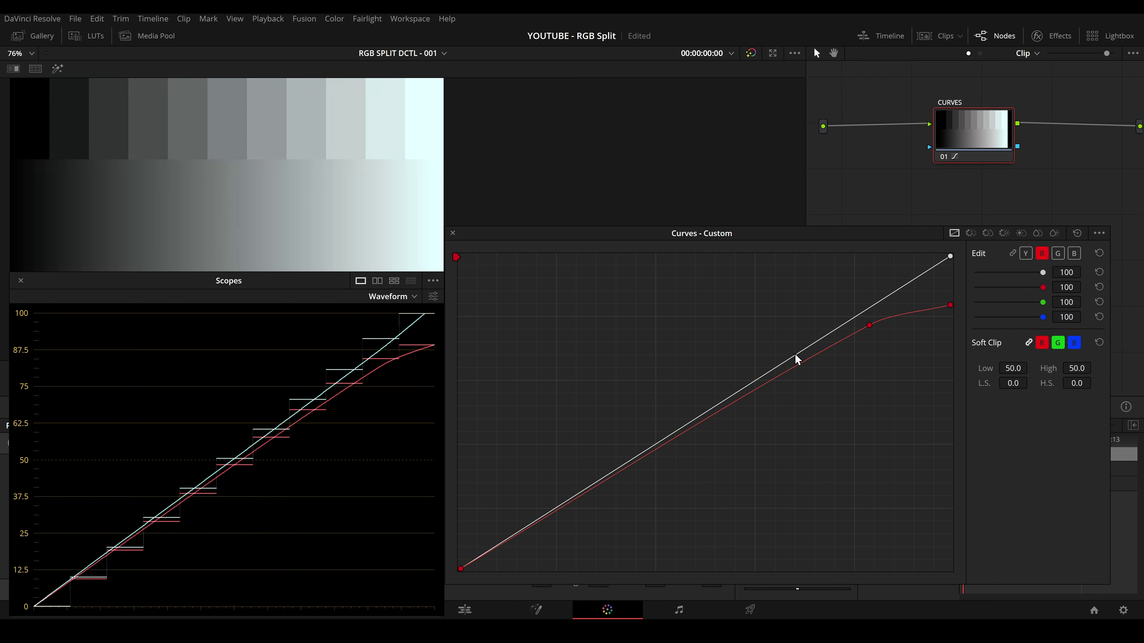
left_click_drag(870, 325, 832, 344)
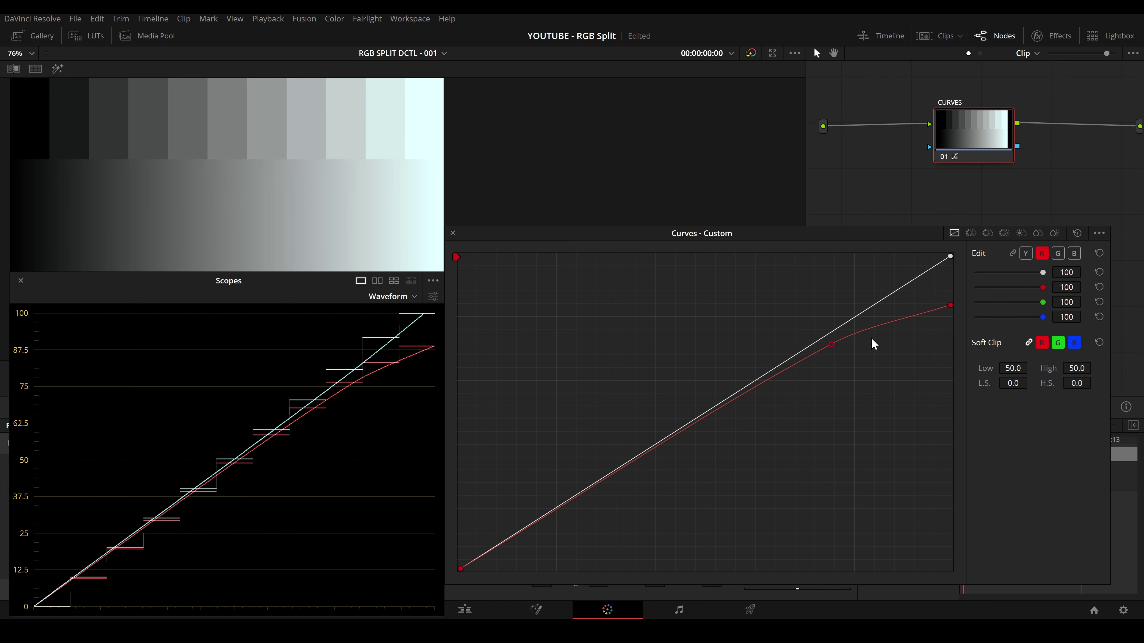
left_click_drag(946, 308, 948, 330)
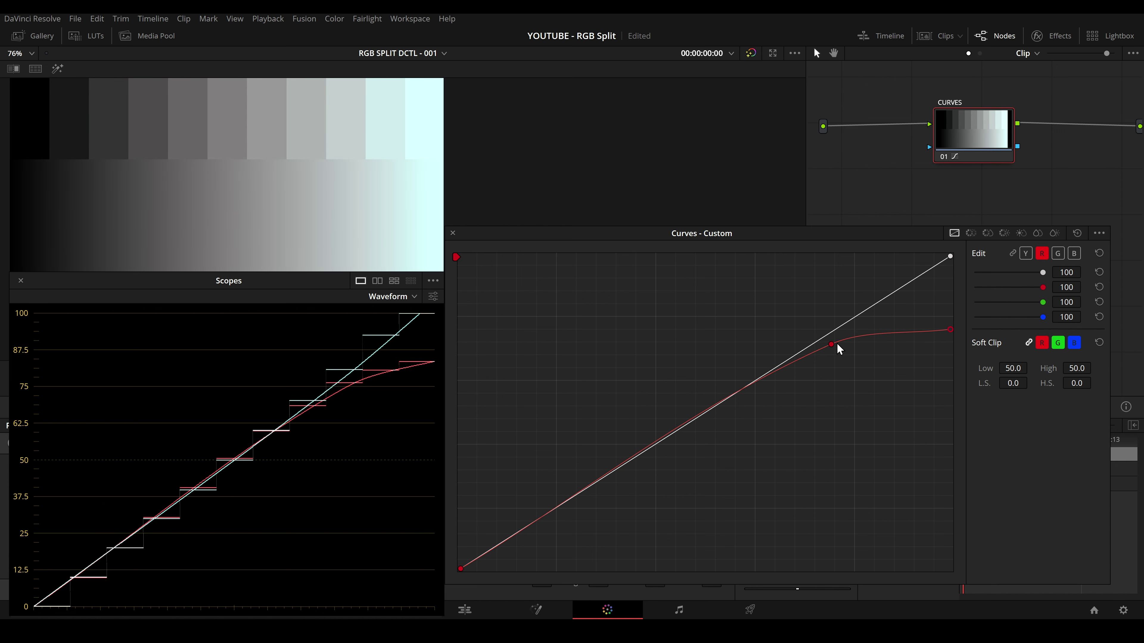
left_click_drag(833, 345, 851, 359)
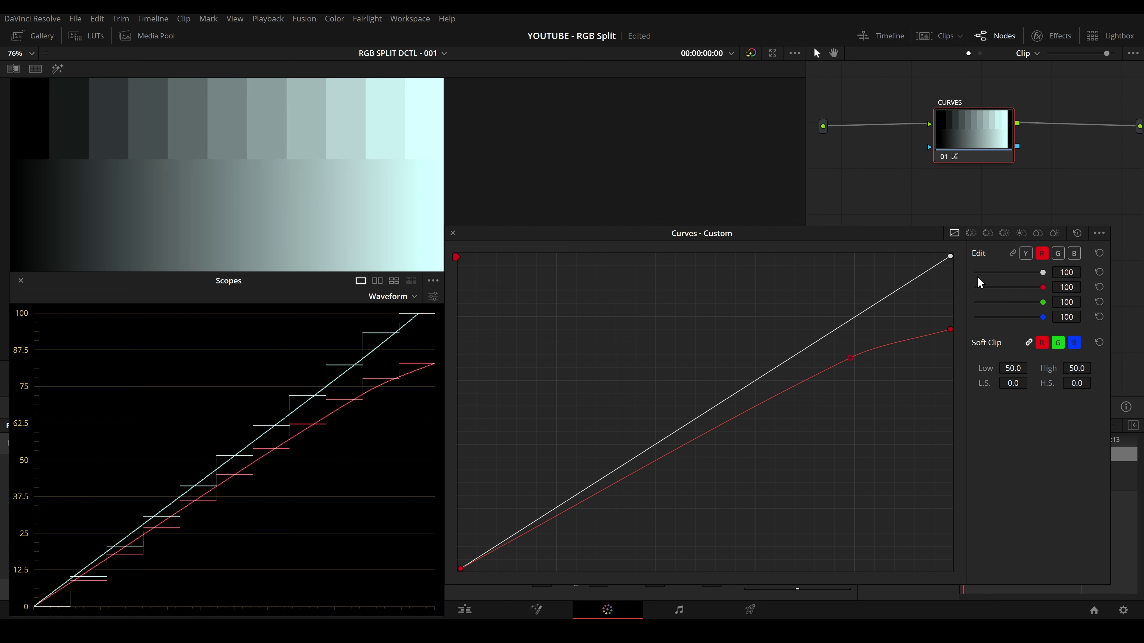
left_click_drag(466, 563, 455, 575)
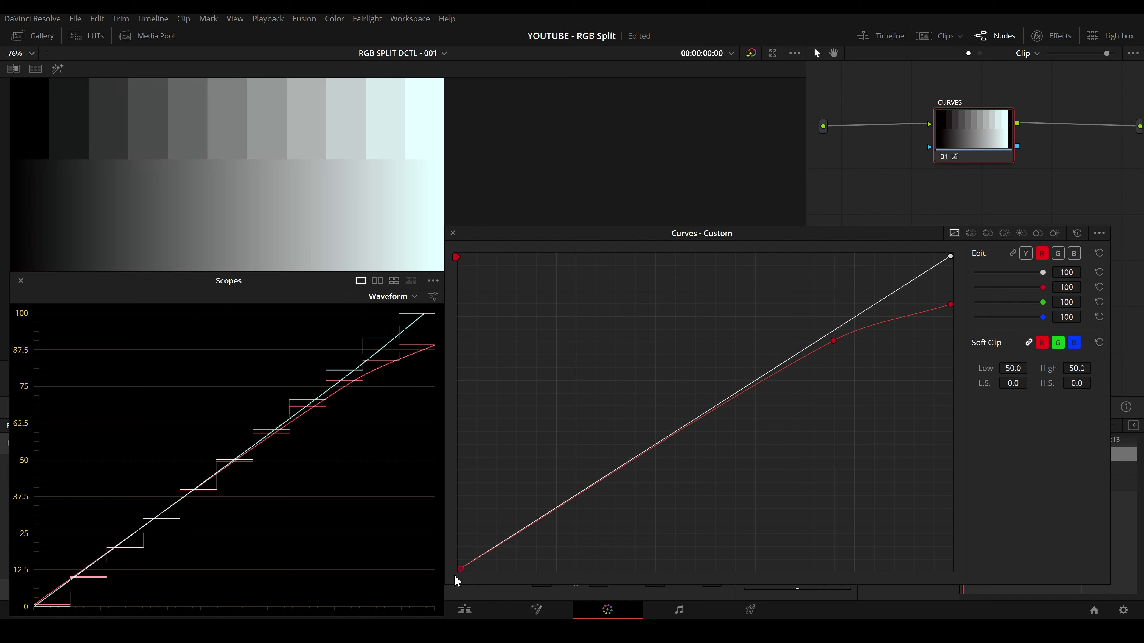
- Raise the blue channel's black point slightly and anchor the curve to the diagonal with two control points in the shadows
left_click(1073, 254)
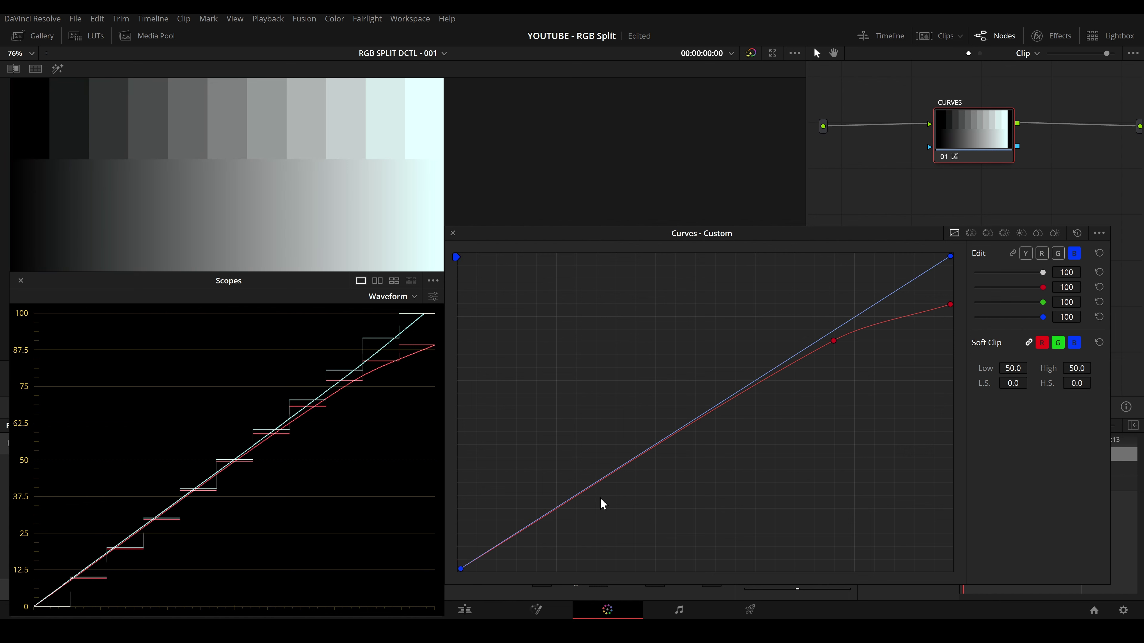
left_click_drag(460, 569, 509, 537)
- Lower the green channel's white point to match red and shape its roll-off with a control point just below the red one
left_click(1058, 254)
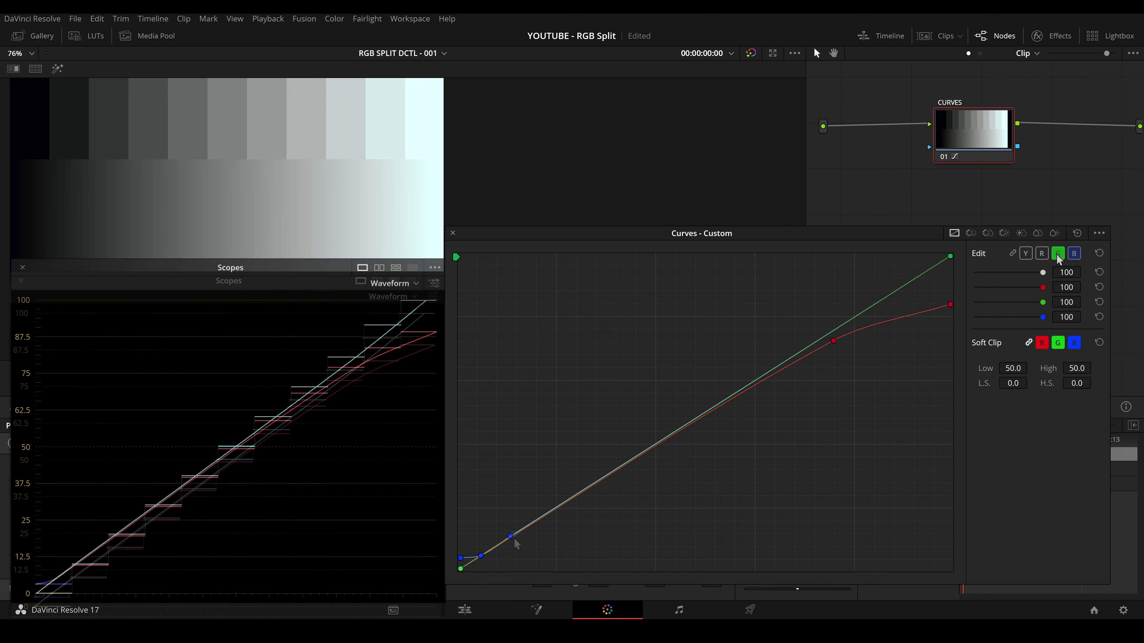
left_click_drag(950, 257, 836, 346)
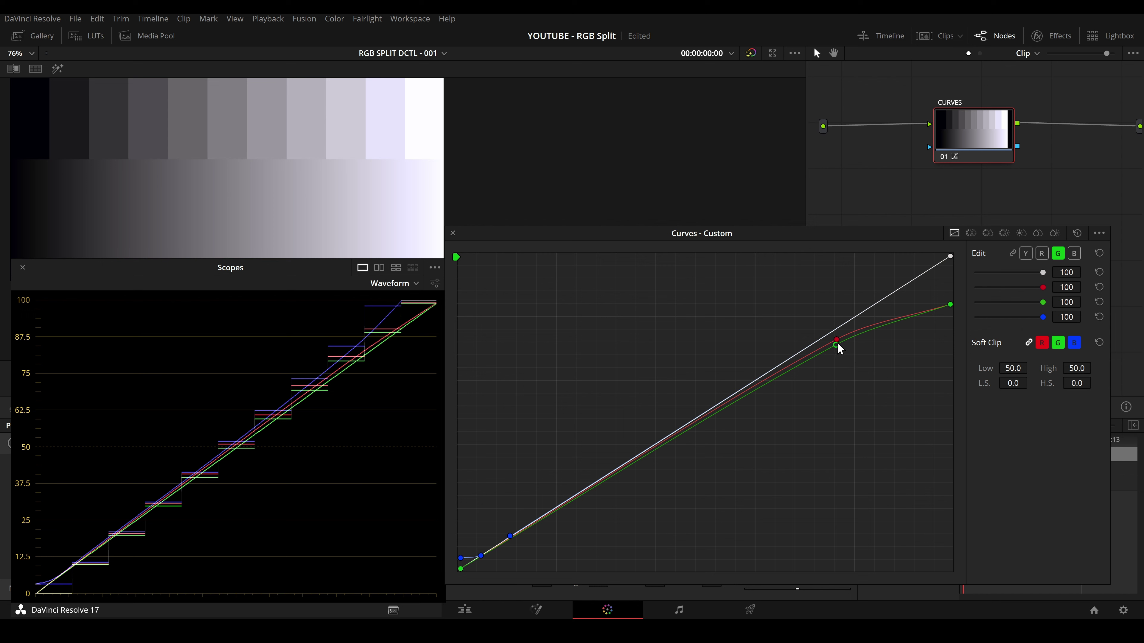
left_click(836, 339)
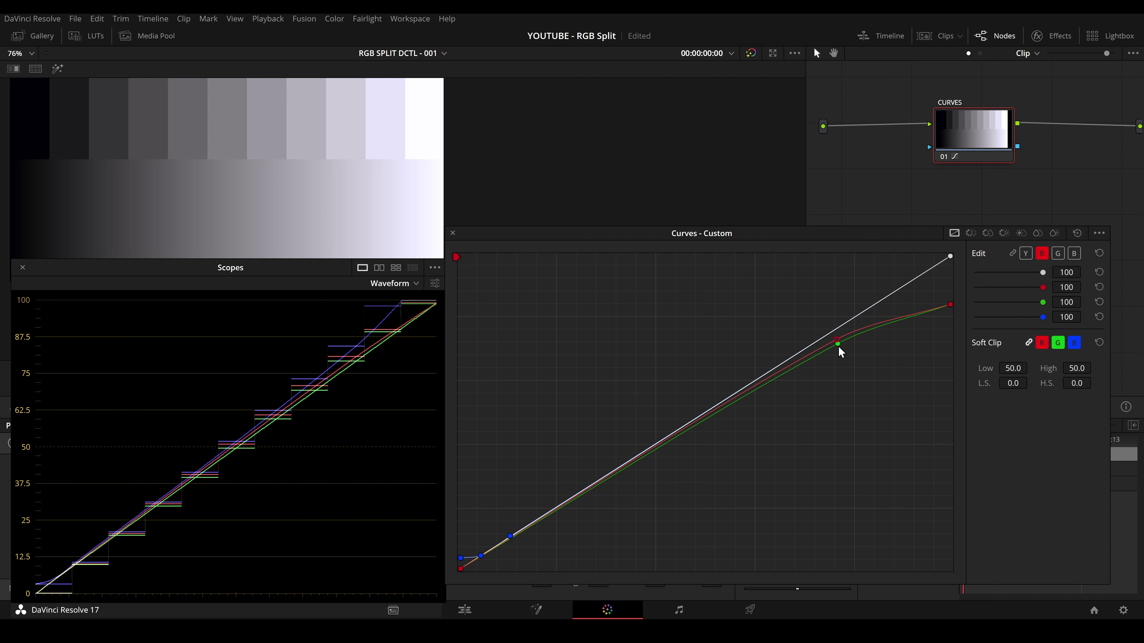
left_click_drag(839, 348, 838, 343)
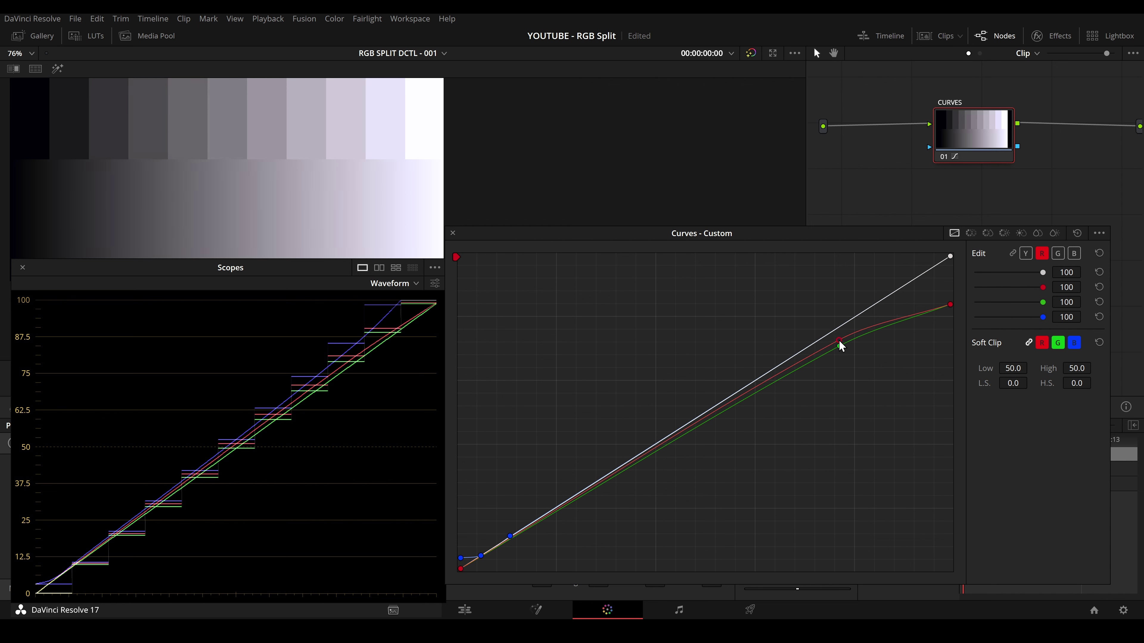
- Lower the blue channel's white point to just above red's, add an upper control point, and nudge the red roll-off point
left_click(1073, 256)
left_click_drag(950, 257, 949, 299)
mouse_move(841, 357)
left_mouse_down()
mouse_move(826, 345)
mouse_move(844, 336)
left_mouse_up()
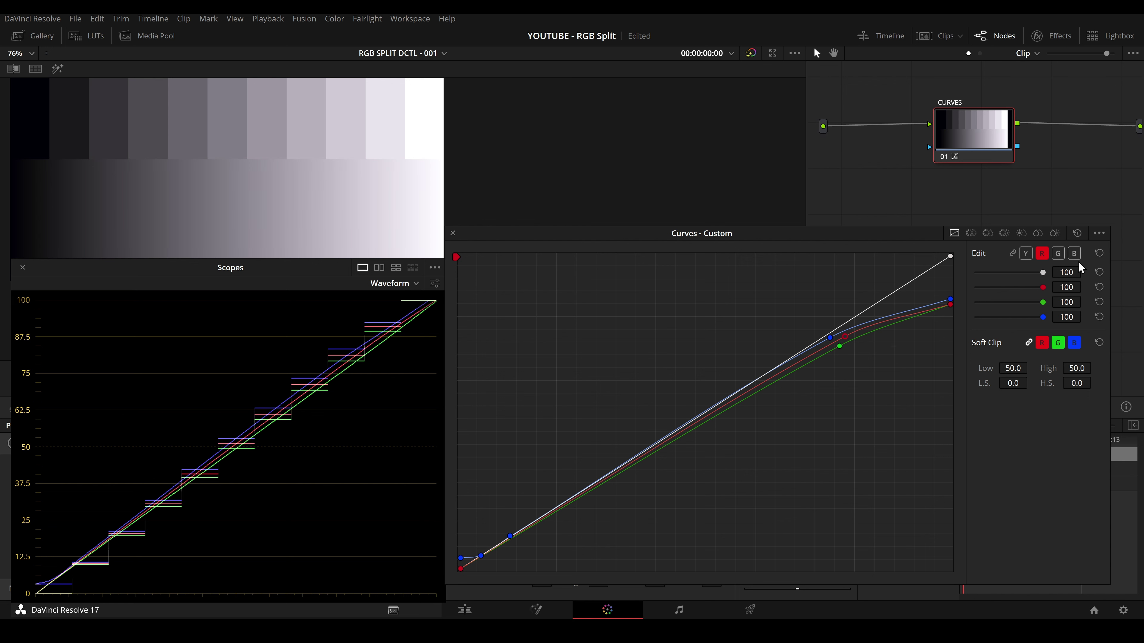
- Toggle Editable Splines for the custom curve and reshape the red channel's highlight roll-off with its control points and handles
left_click(1099, 233)
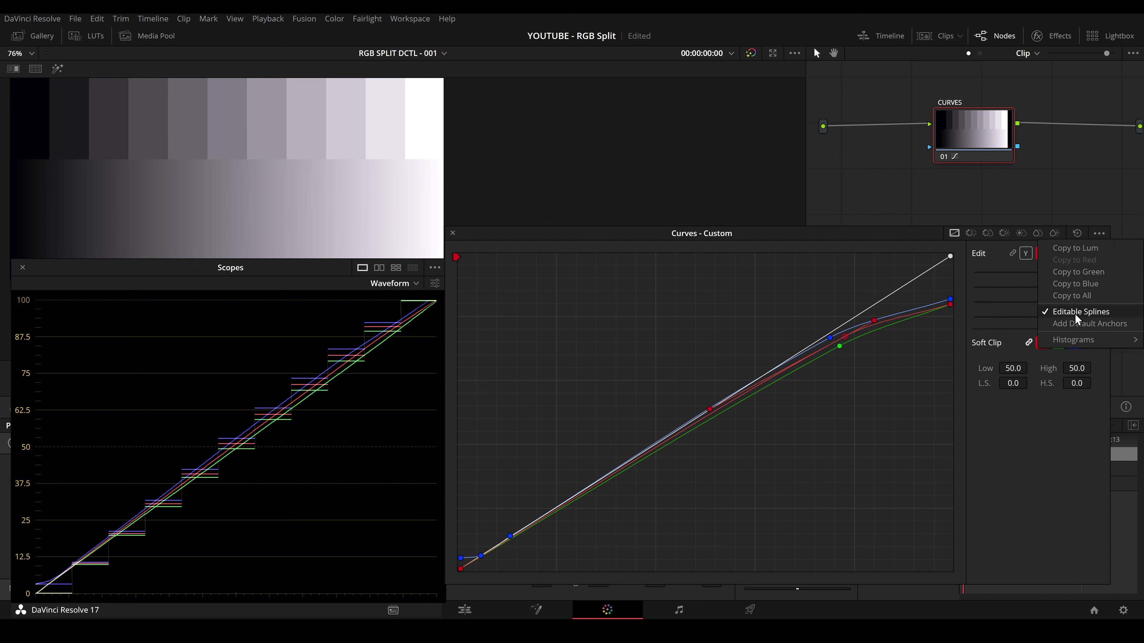
left_click(1091, 316)
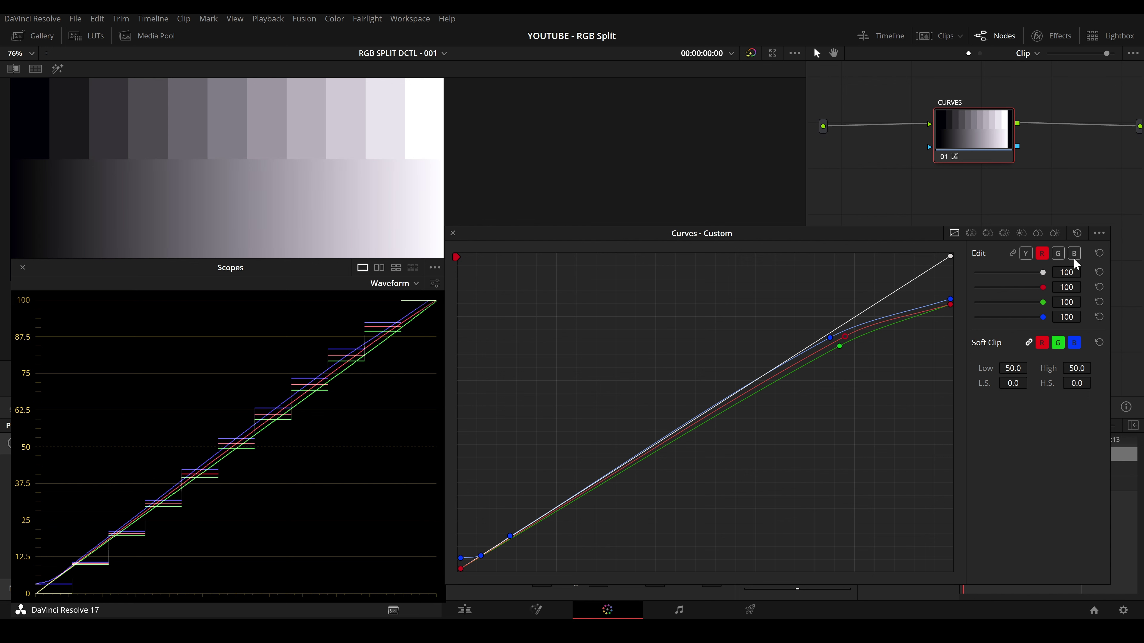
left_click(1099, 234)
left_click(1094, 314)
left_click_drag(849, 343, 868, 300)
left_click_drag(950, 305, 845, 367)
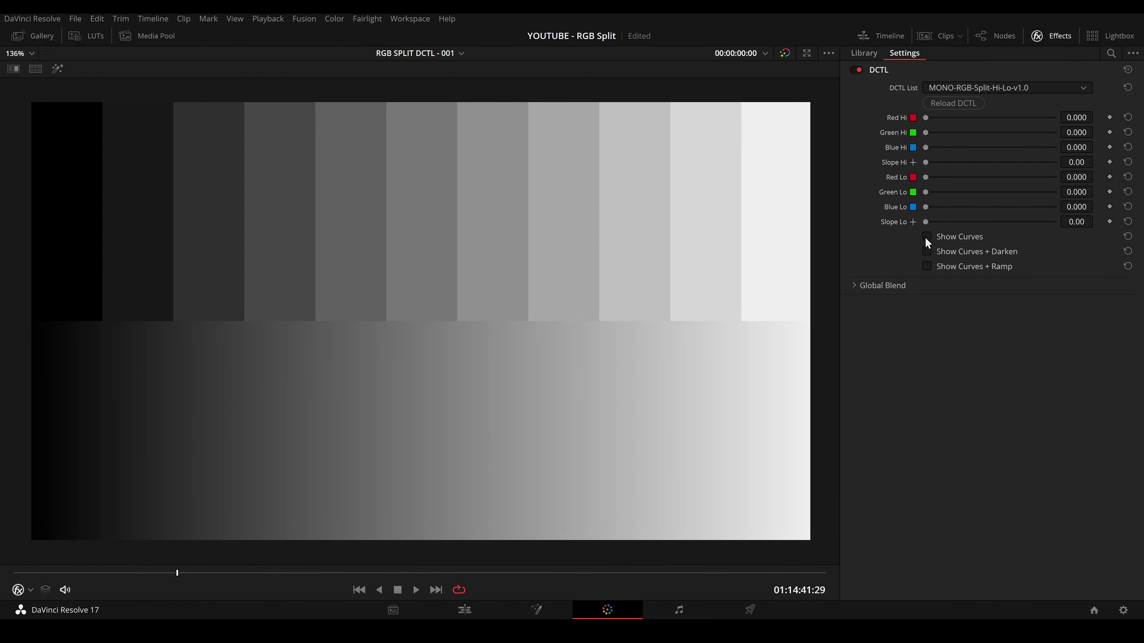
- Overlay the DCTL's curves on a darkened image, setting Hi RGB to 0.062, 0.107, 0.194 and Lo RGB to 0.074, 0.114, 0.166
left_click(926, 238)
left_click(927, 252)
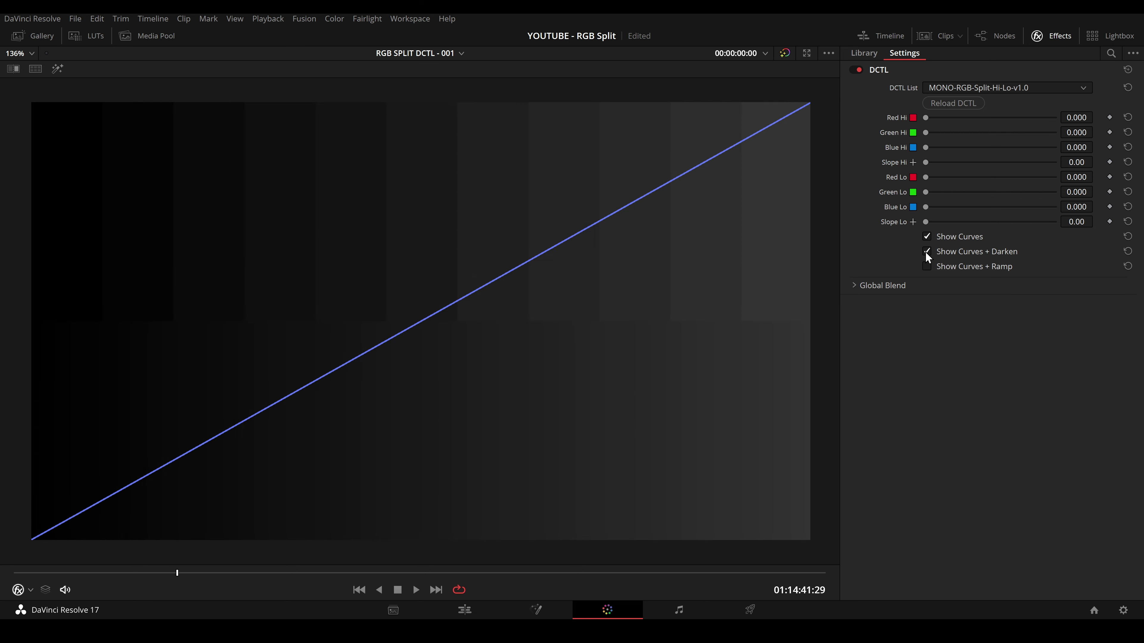
left_click_drag(926, 117, 998, 207)
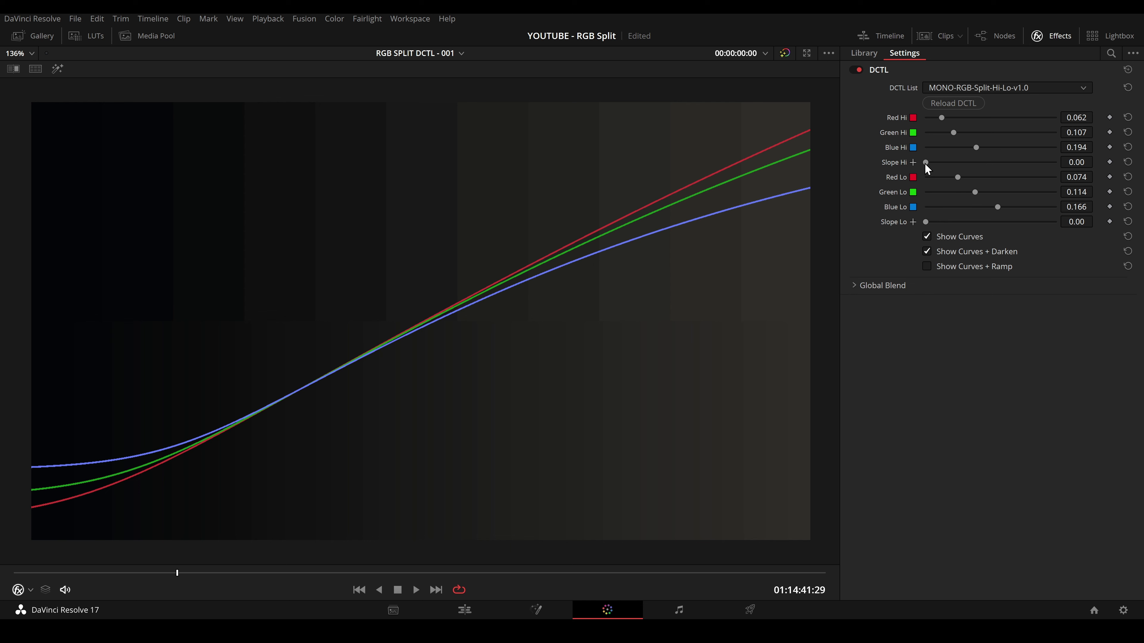
- Set Slope Hi to 5.48 and Slope Lo to 25.20, and reduce Lo RGB to 0.025, 0.051 and 0.070
left_click_drag(926, 166, 998, 169)
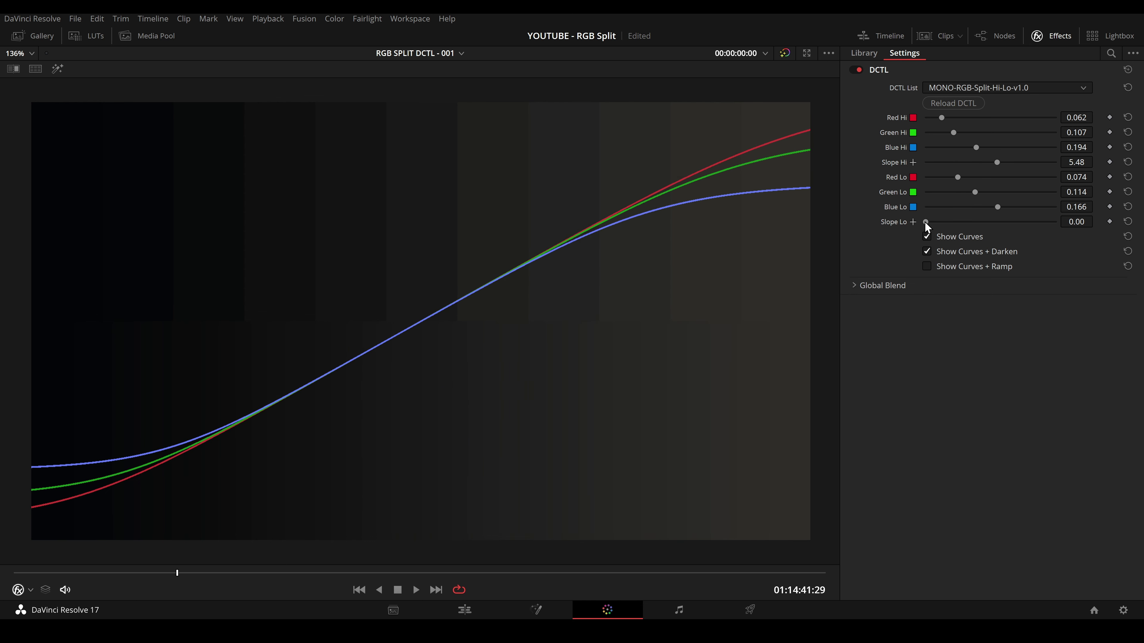
left_click_drag(926, 222, 1036, 224)
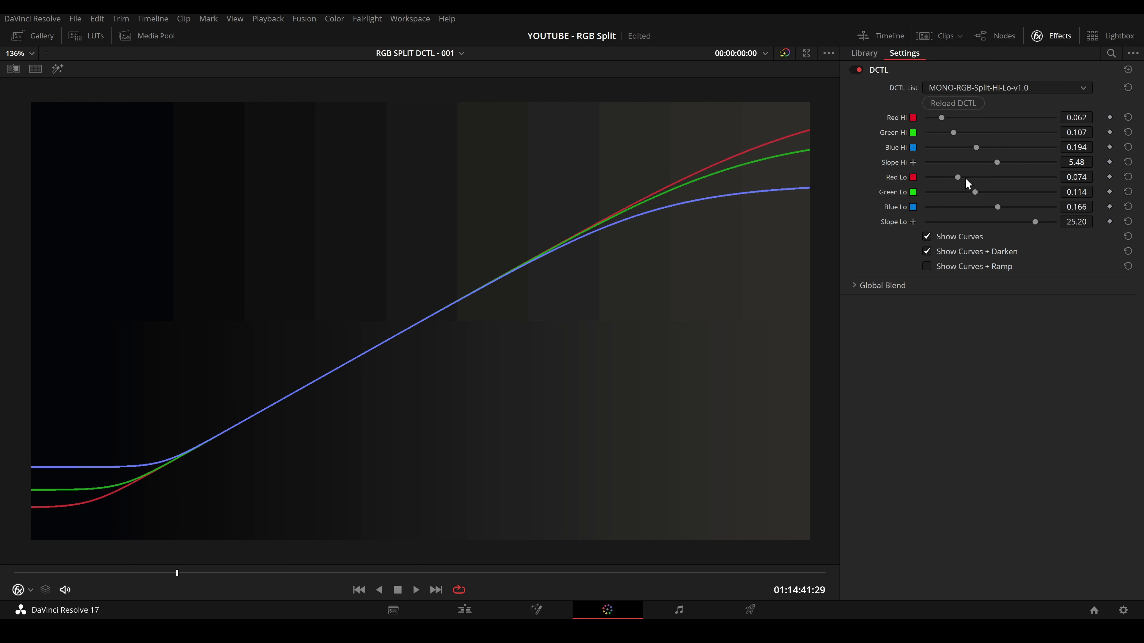
left_click_drag(958, 178, 986, 212)
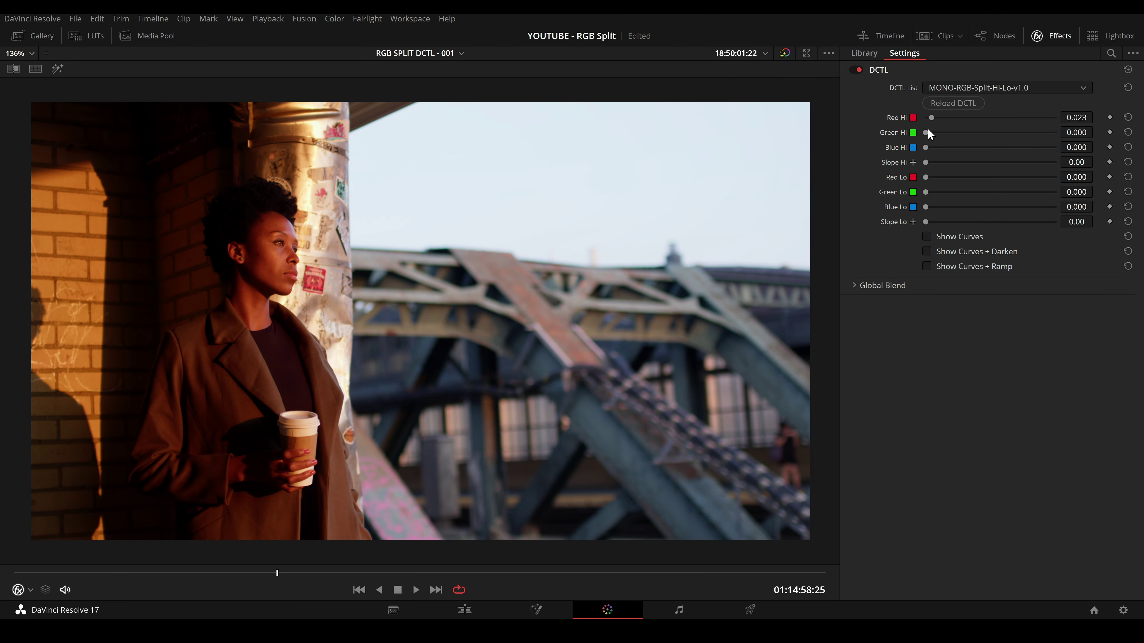
- On the coffee-cup clip, set Hi RGB to 0.023, 0.185, 0.304 and Blue Lo to 0.184, and compare with the grade off and on
left_click_drag(927, 132, 974, 132)
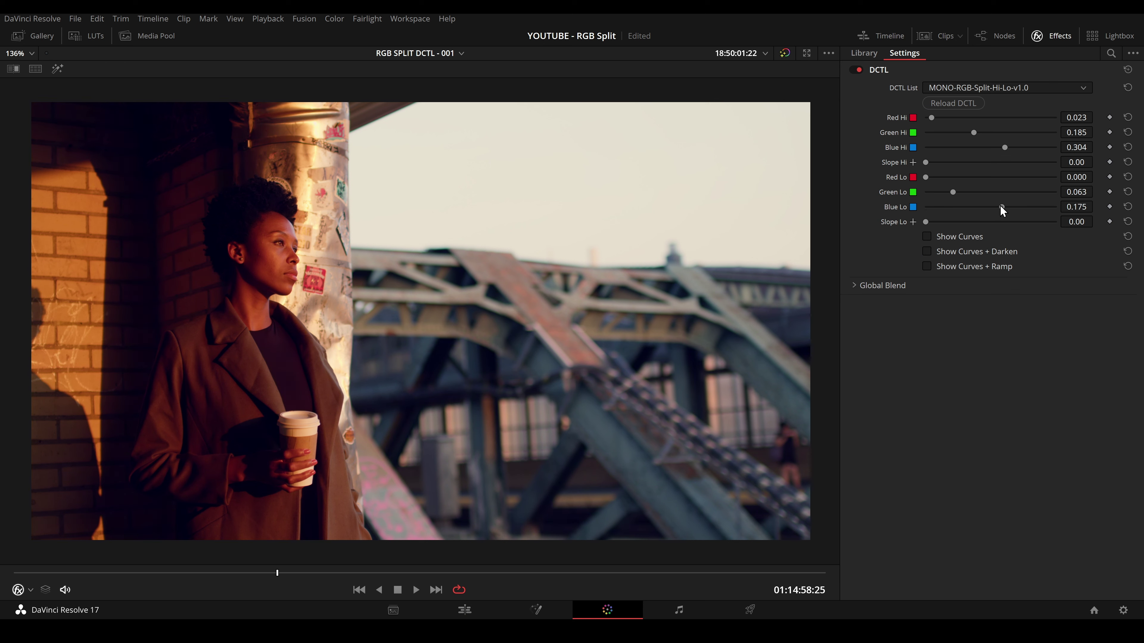
left_click_drag(1002, 210, 1007, 209)
key("ctrl+d")
key("ctrl+d")
key("ctrl+d")
key("ctrl+d")
- Refine the coffee-cup clip's split with Slope Hi 3.79, Green Hi 0.146, Blue Hi 0.247 and Green Lo 0.093
left_click_drag(926, 162, 984, 172)
left_click(927, 236)
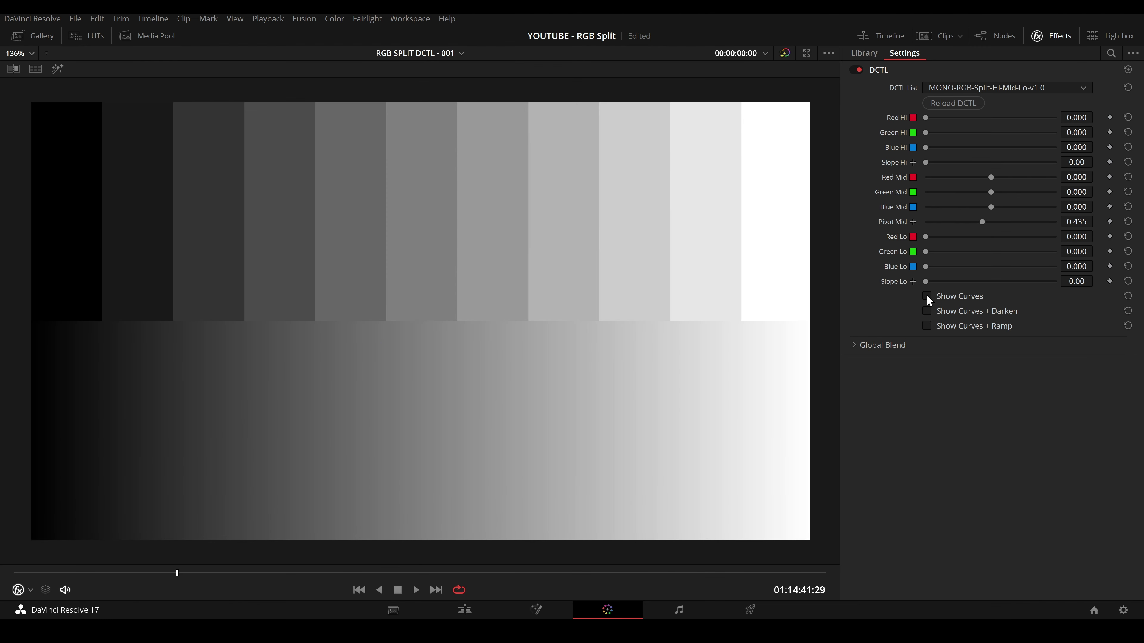
- Overlay the Hi-Mid-Lo DCTL's curves on a darkened ramp, raise the Mid RGB values and adjust the midtone pivot
left_click(927, 297)
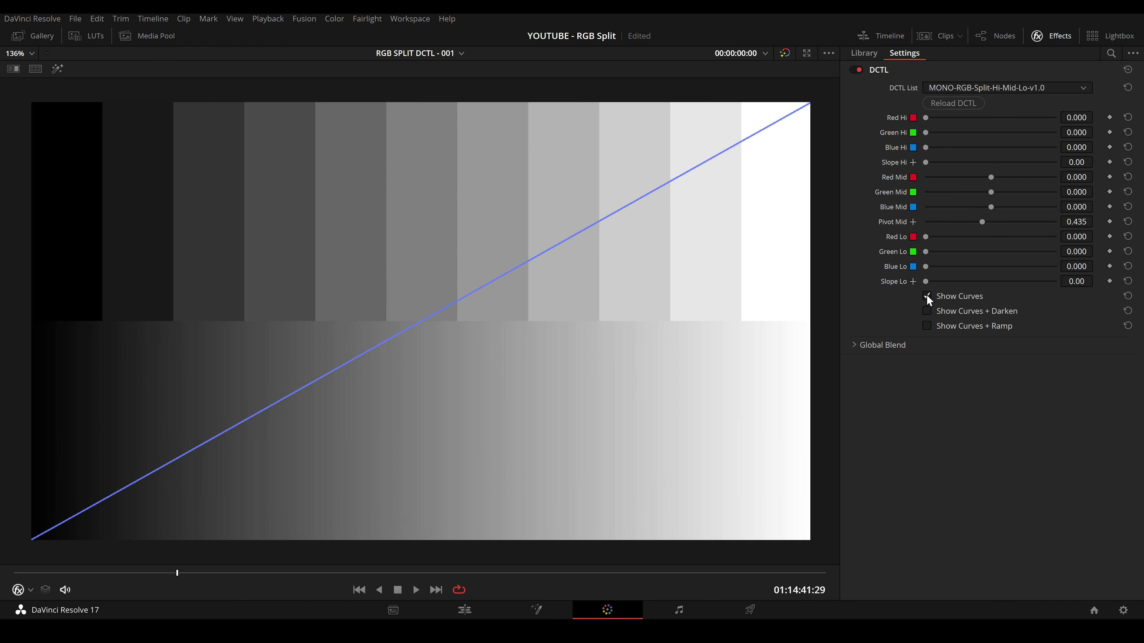
left_click(928, 312)
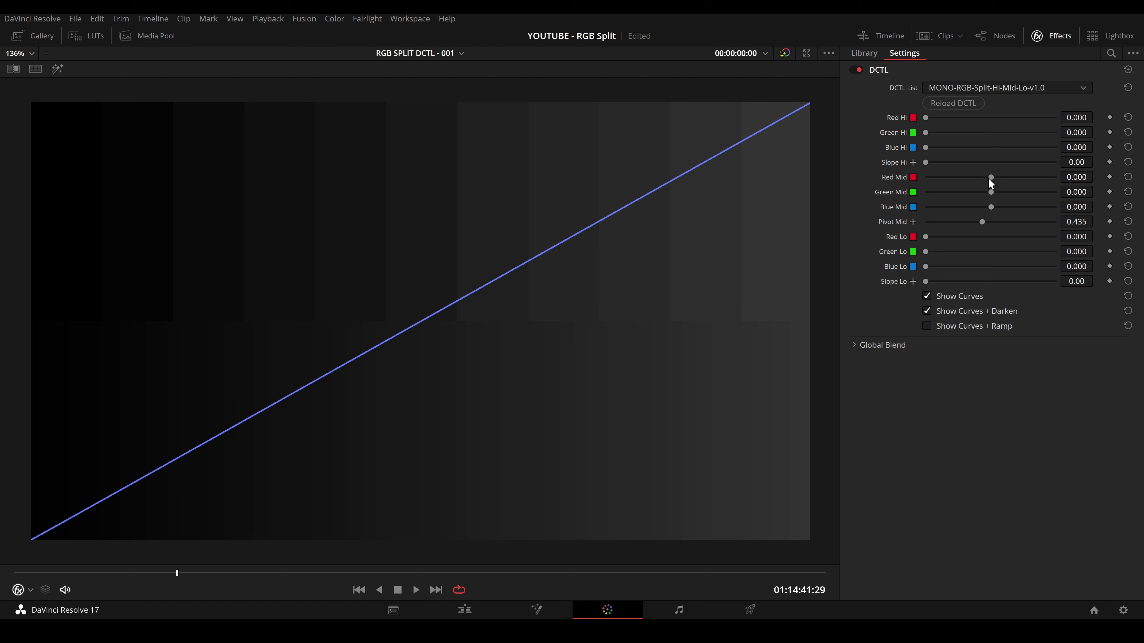
mouse_move(991, 177)
left_mouse_down()
mouse_move(1026, 178)
mouse_move(977, 222)
mouse_move(939, 224)
mouse_move(1044, 225)
mouse_move(980, 225)
left_mouse_up()
- Set Hi RGB to about 0.121, 0.137, 0.169 and Lo RGB to 0.030, 0.052, 0.089, and raise both slopes
left_click_drag(925, 118, 961, 132)
left_click_drag(926, 148, 969, 148)
left_click_drag(925, 162, 1018, 164)
left_click_drag(926, 236, 948, 251)
left_click_drag(925, 266, 1012, 282)
- Set Pivot Mid to 0.424, Slope Hi to 7.35, Slope Lo to 19.18 and Mid RGB to 0.156, 0.138, 0.123
mouse_move(980, 222)
left_mouse_down()
mouse_move(1003, 240)
mouse_move(981, 240)
left_mouse_up()
mouse_move(1019, 162)
left_mouse_down()
mouse_move(1039, 182)
mouse_move(1021, 180)
left_mouse_up()
left_click_drag(1013, 282, 1008, 279)
left_click_drag(1026, 177, 1042, 178)
left_click_drag(1007, 191, 1031, 207)
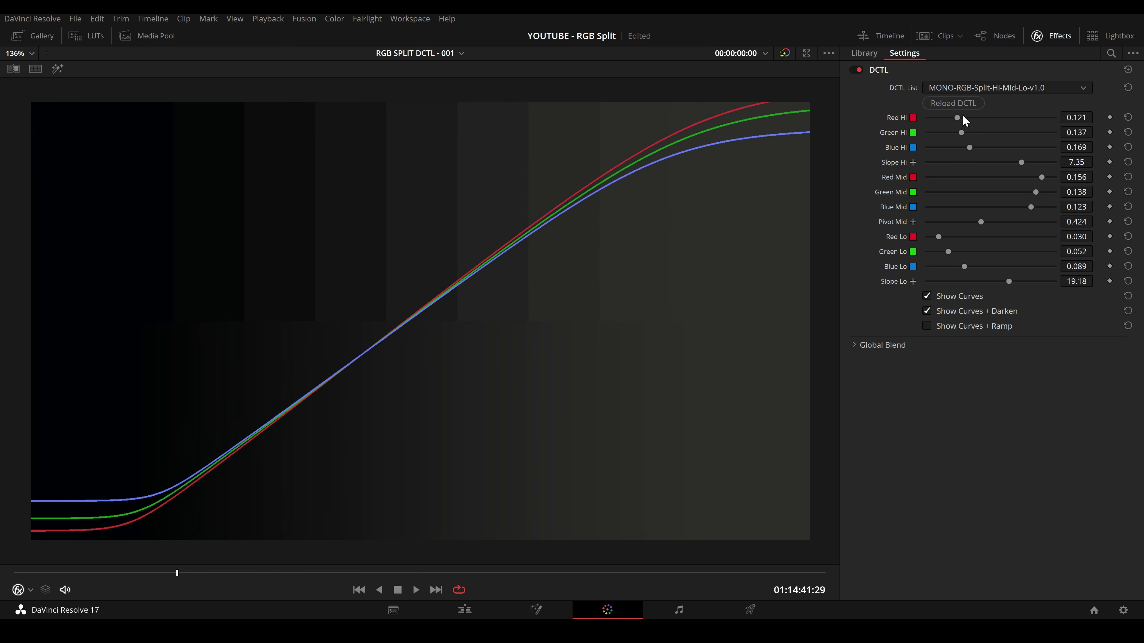
- Set Hi RGB to 0.144, 0.230, 0.304 with Slope Hi at 0.92, and reduce Blue Mid to 0.114
left_click_drag(958, 118, 962, 117)
left_click_drag(960, 132, 1005, 147)
left_click_drag(1021, 163, 937, 179)
left_click_drag(1031, 206, 1028, 207)
- Set Lo RGB to 0.070, 0.107, 0.143 with Slope Lo at 2.88, and move Pivot Mid to 0.447
left_click_drag(981, 221, 932, 281)
left_click_drag(939, 236, 955, 237)
left_click_drag(948, 251, 971, 251)
left_click_drag(965, 266, 938, 281)
left_click_drag(971, 222, 983, 222)
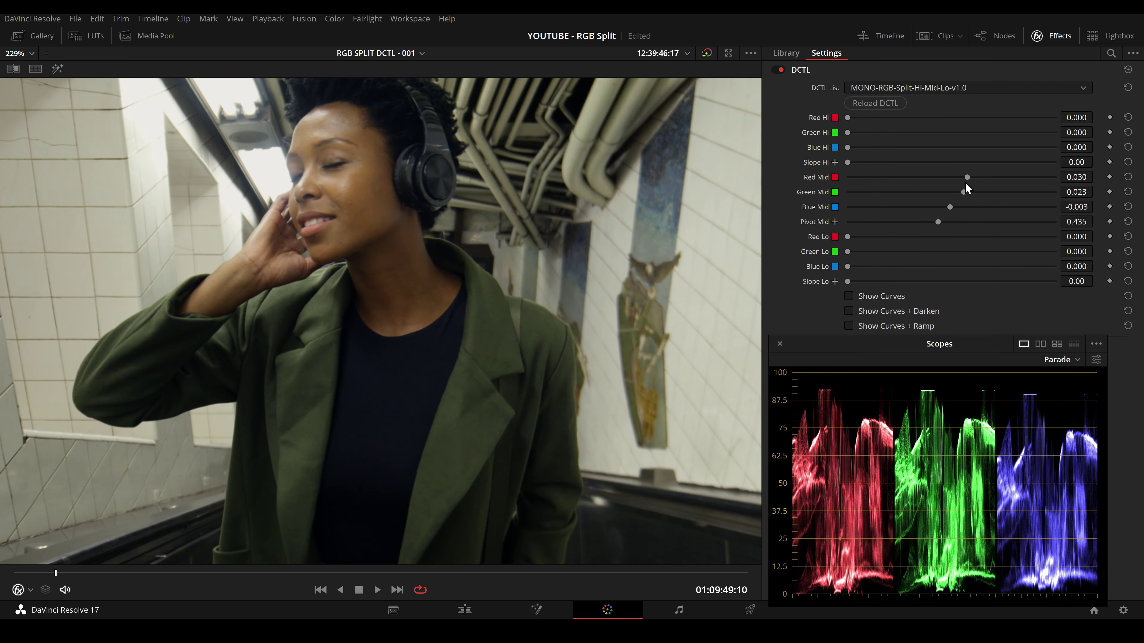
- On the headphones clip, set Mid RGB to 0.048, 0.023, -0.003, Green Hi to 0.093 and Blue Hi to 0.189
left_click_drag(965, 182, 973, 191)
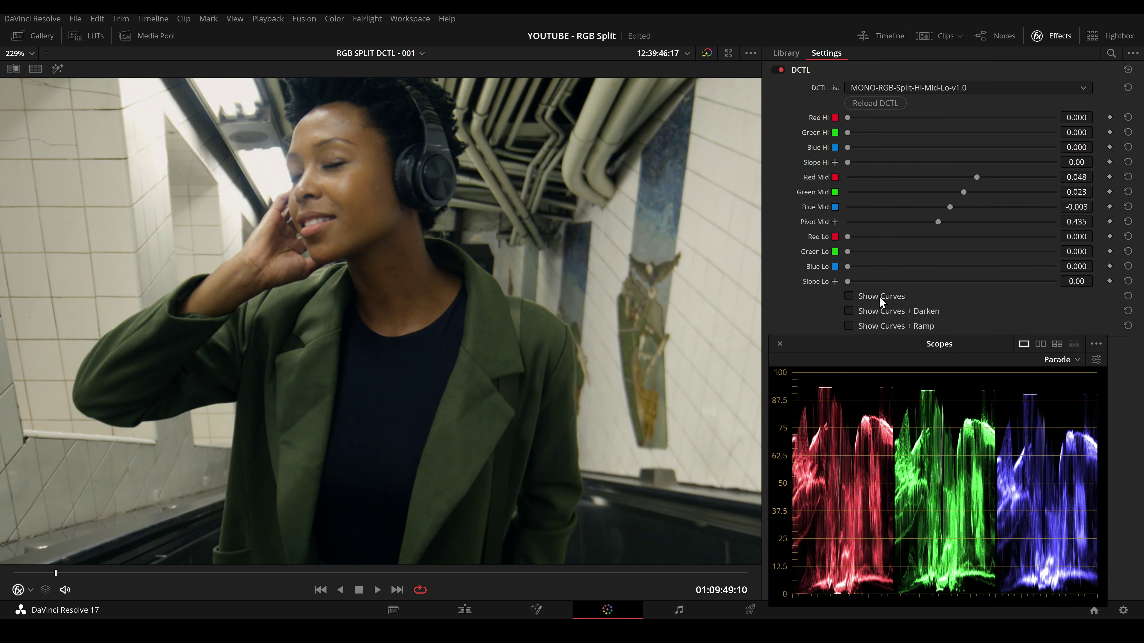
left_click_drag(849, 132, 924, 148)
- Set Green Lo to 0.059, Blue Lo to 0.123 and Slope Hi to 2.12, keep Red Lo at 0, and play the clip
left_click_drag(848, 236, 918, 252)
left_click_drag(863, 237, 846, 239)
left_click_drag(848, 266, 932, 269)
left_click_drag(847, 162, 892, 163)
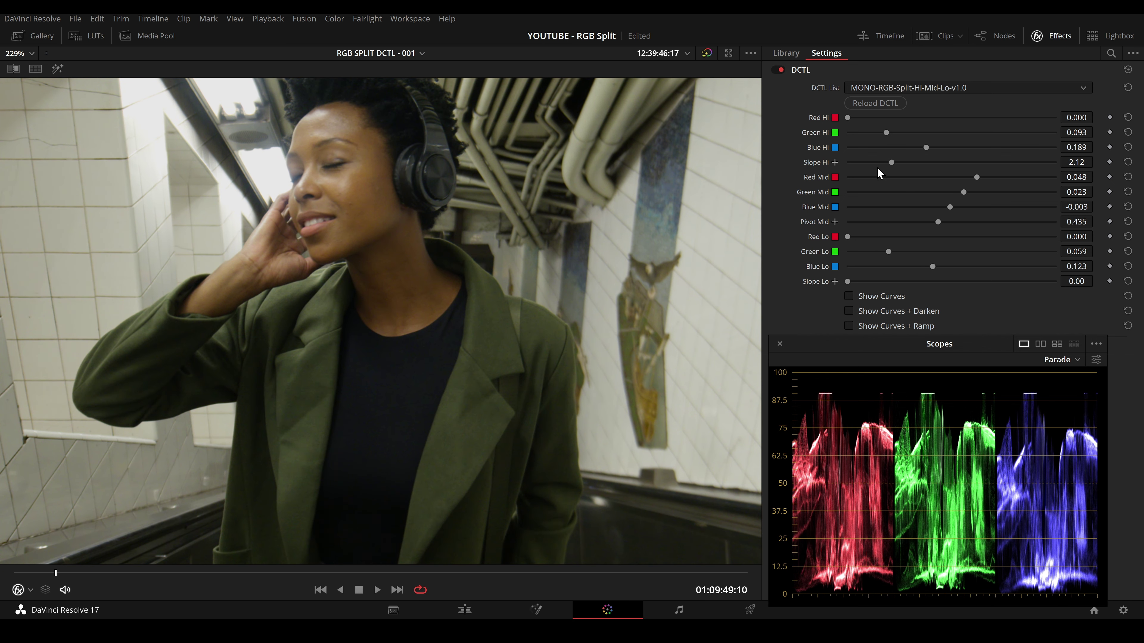
key("space")
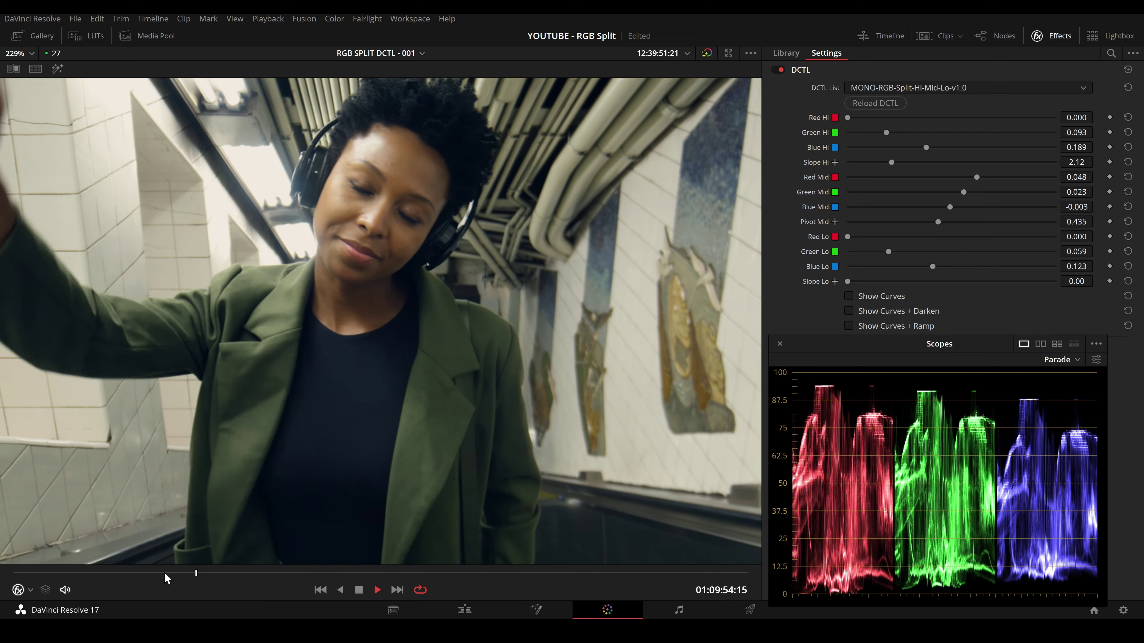